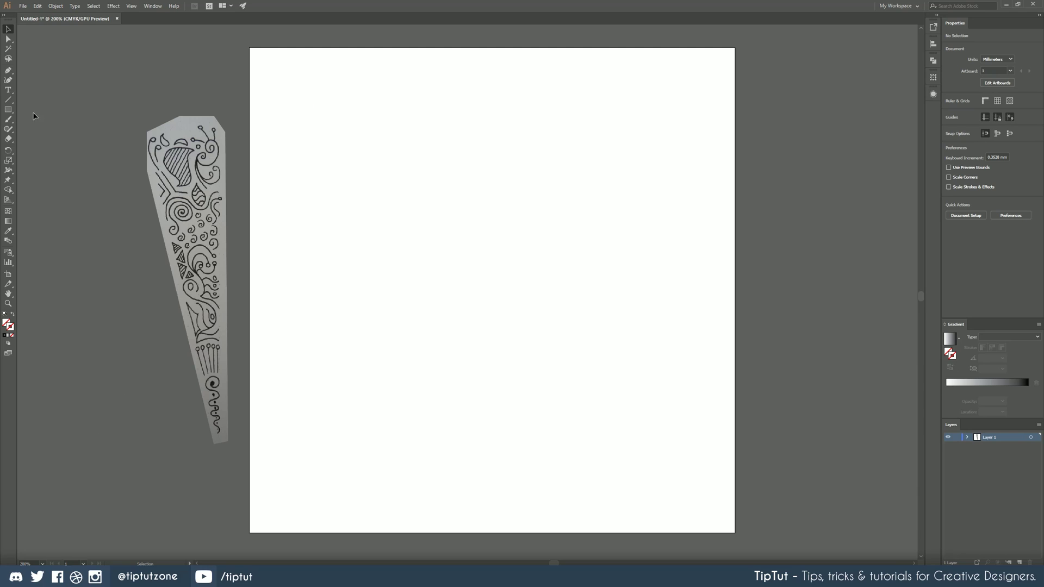
Draw a 12-sided polygon with a 100 mm radius using the Polygon tool.
click(8, 111)
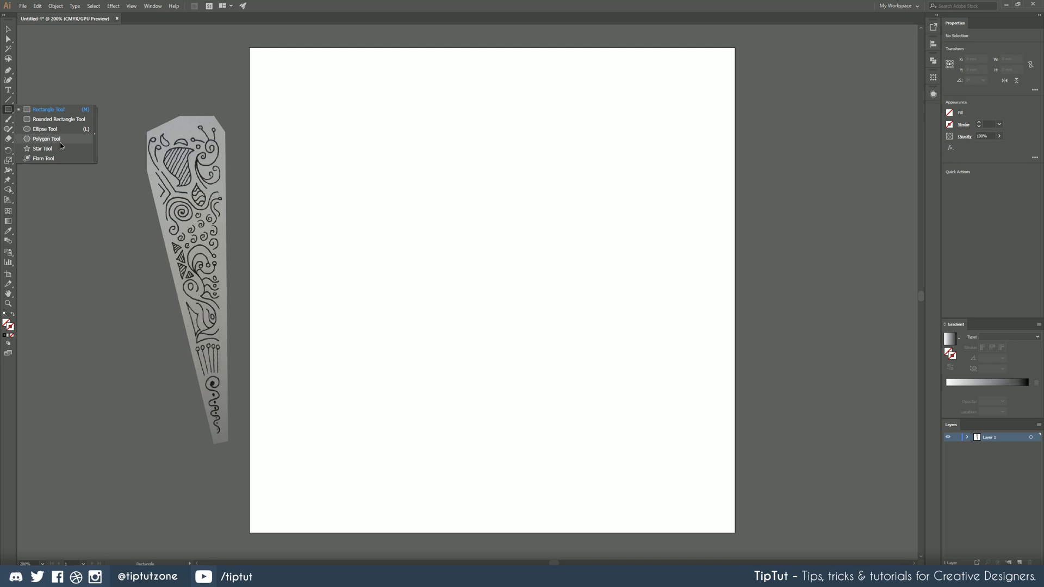
click(60, 141)
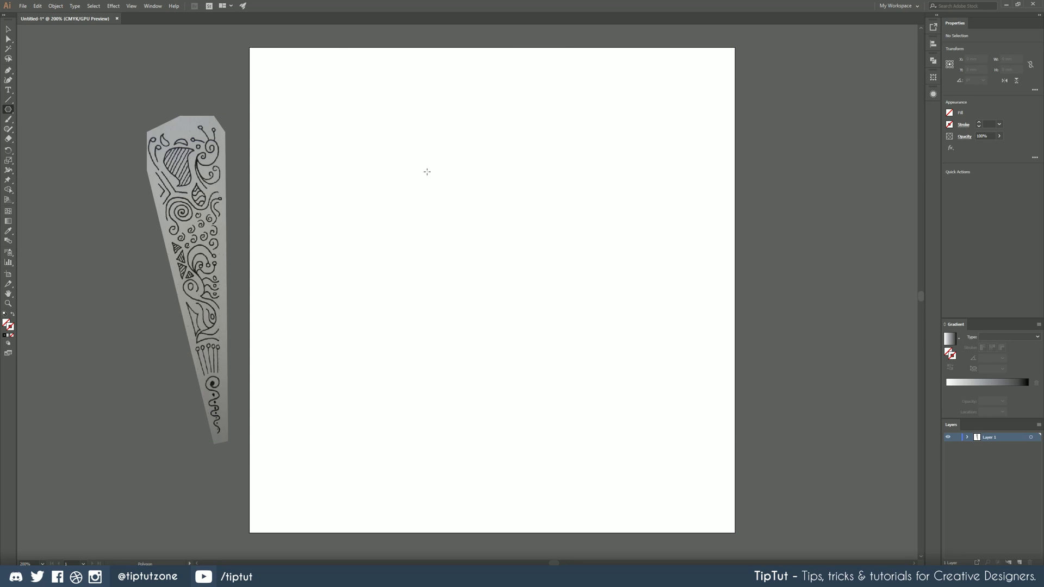
click(367, 220)
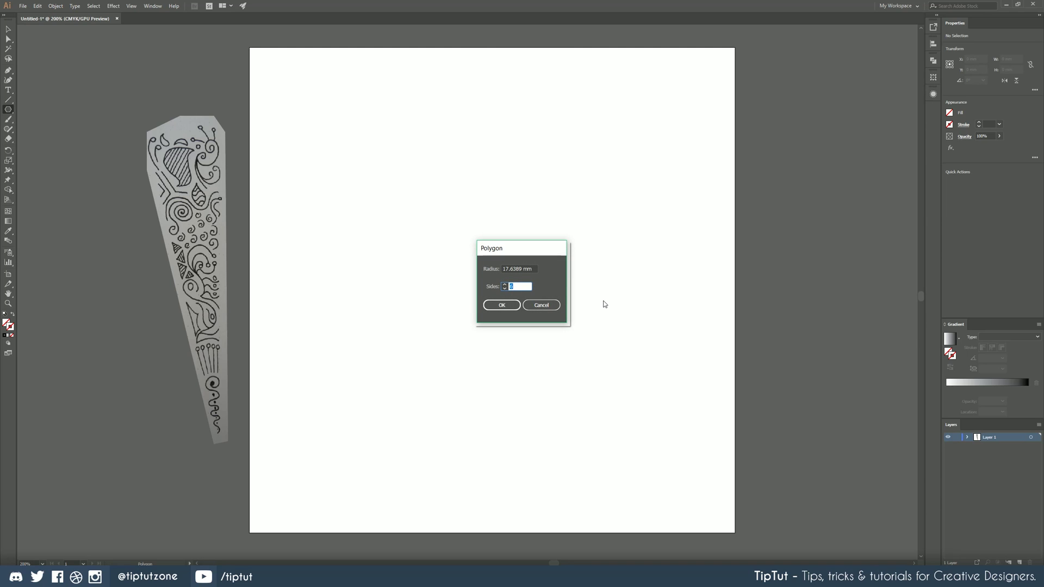
text(12)
click(534, 269)
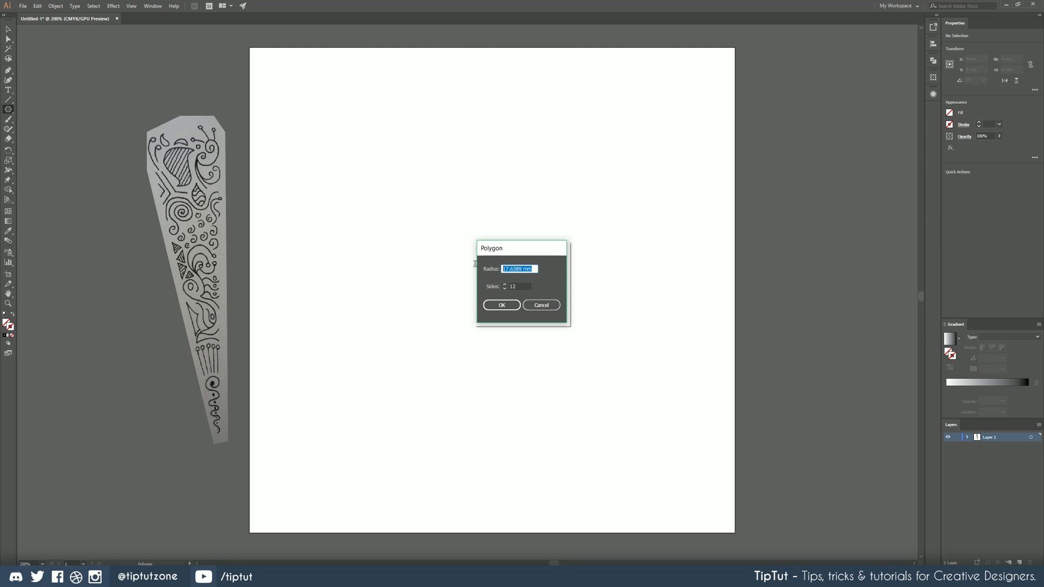
text(100)
click(515, 303)
Centre the polygon on the artboard and give it a thin black outline.
key(v)
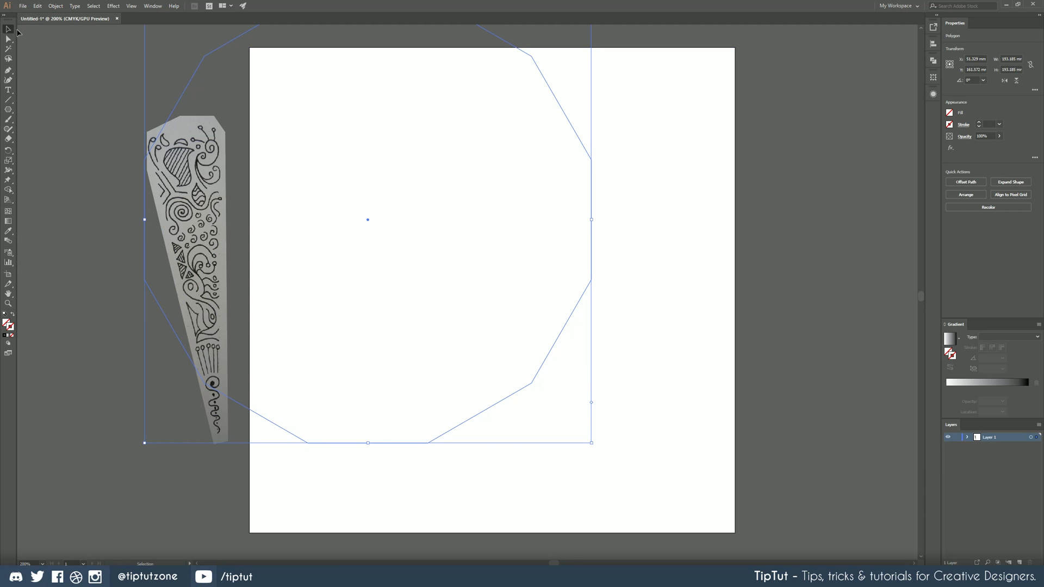
drag(211, 78, 319, 146)
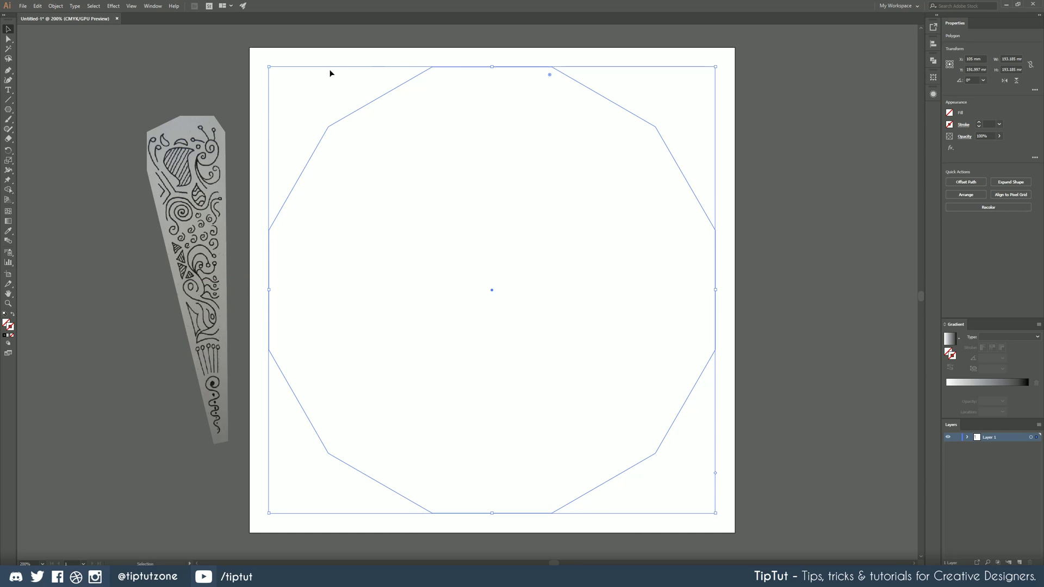
click(535, 79)
key(ctrl+a)
click(979, 122)
click(693, 139)
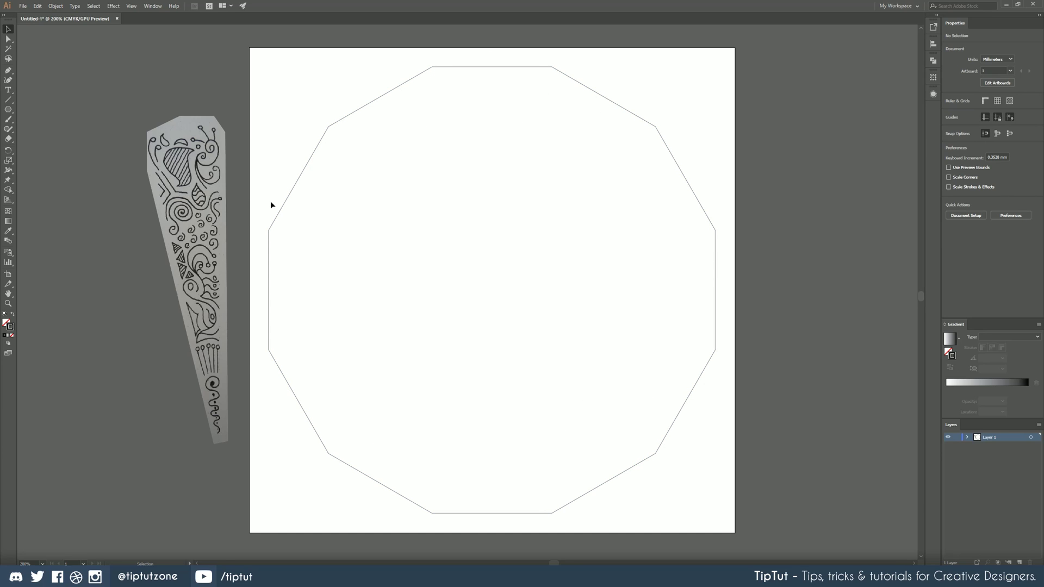
Pen a V path from the polygon's top vertex down to its centre and up to the top-right vertex.
click(8, 70)
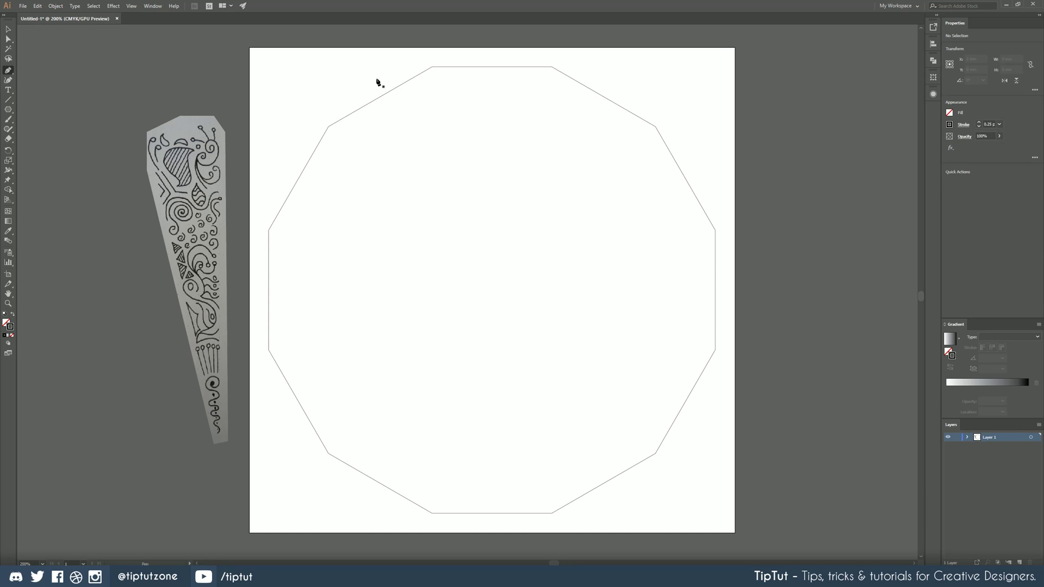
click(432, 67)
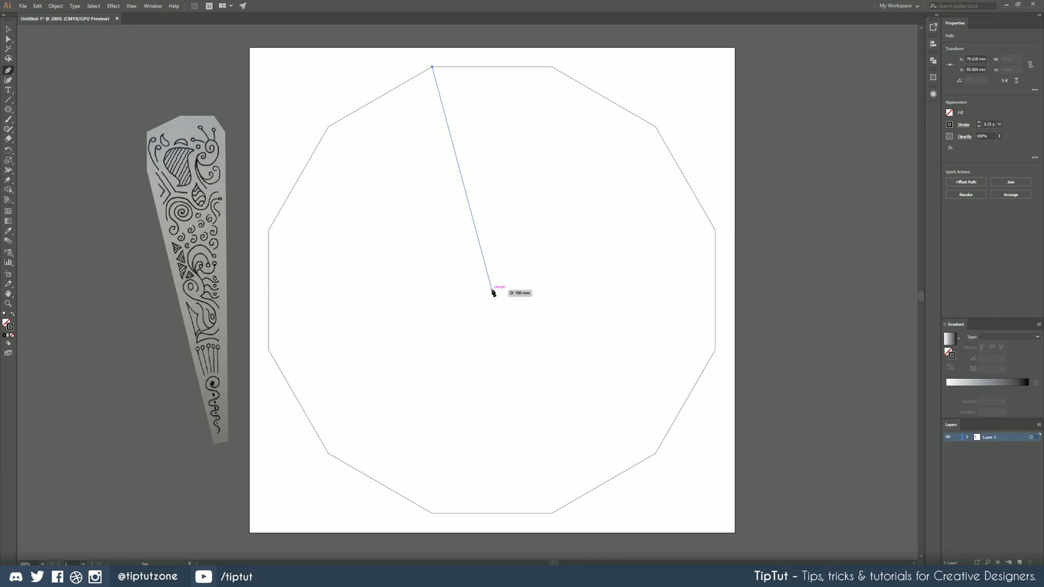
click(492, 290)
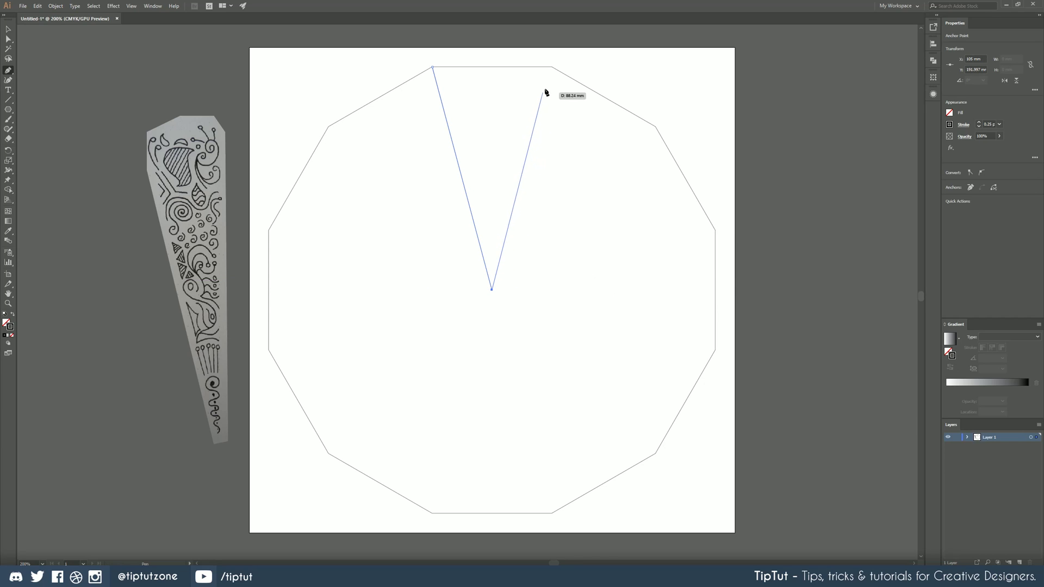
click(552, 67)
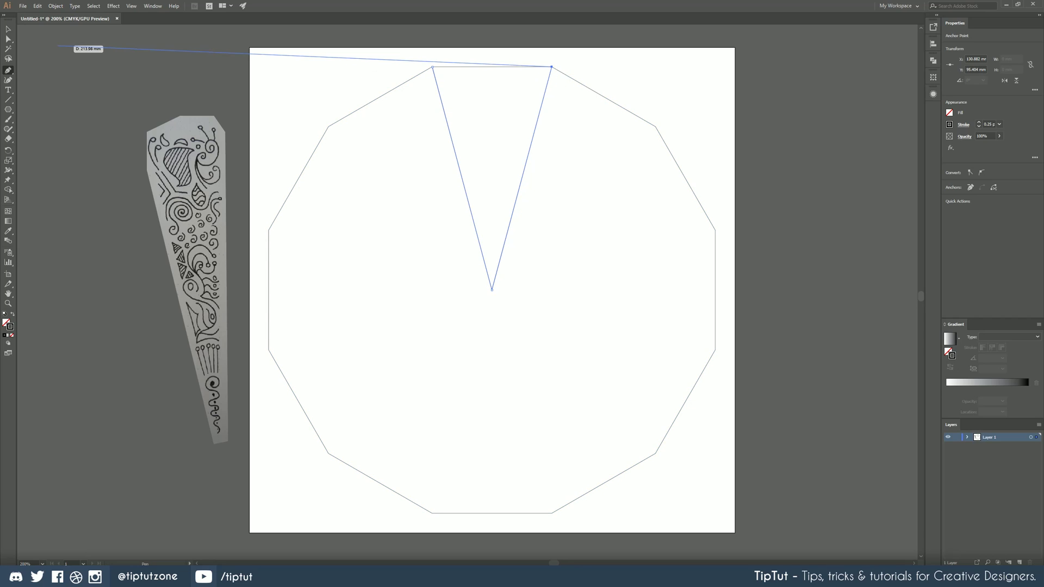
key(v)
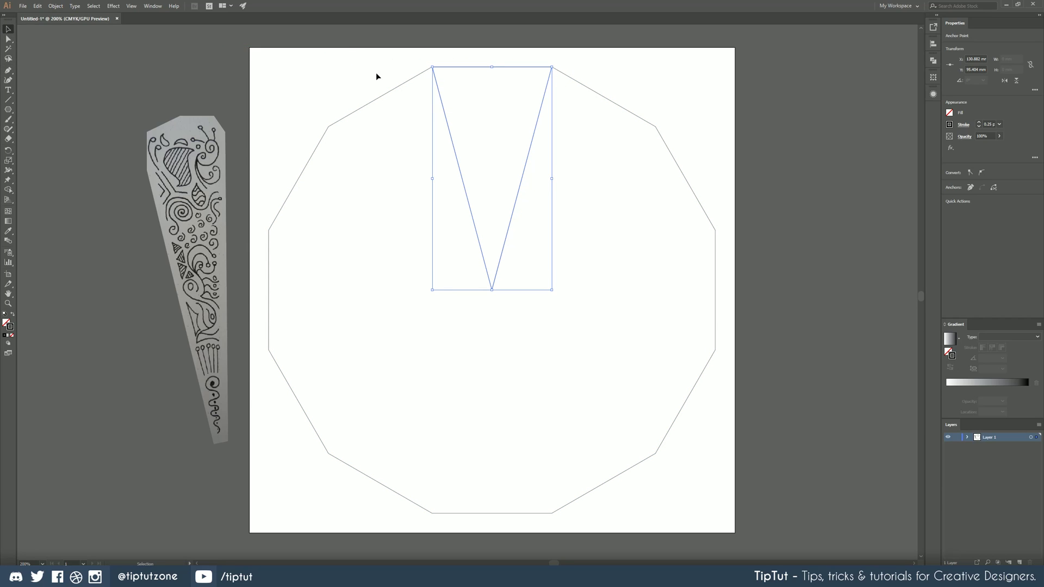
click(370, 63)
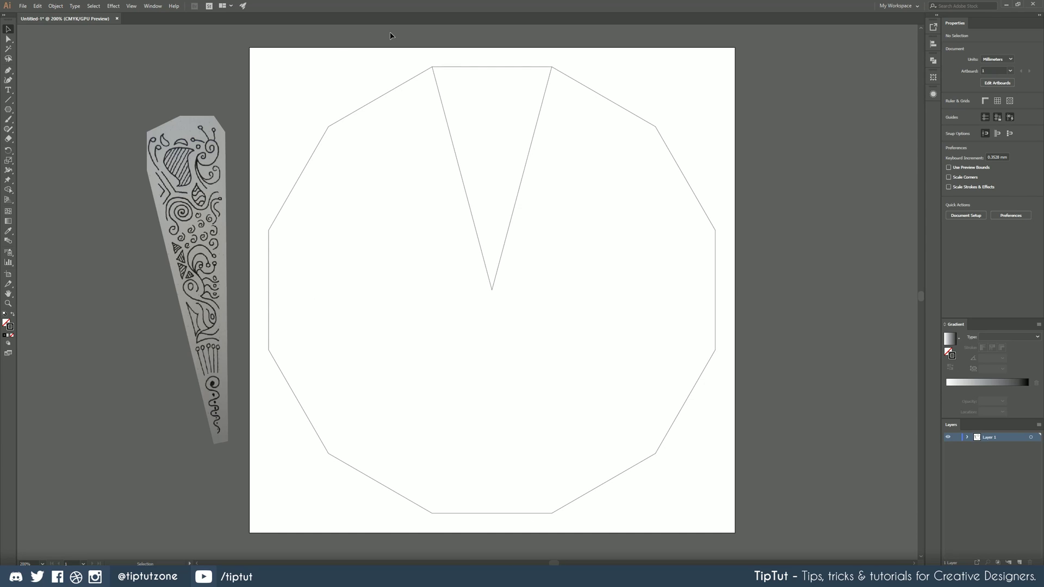
Divide the polygon along the triangle's edges with Pathfinder Divide.
drag(395, 67, 613, 202)
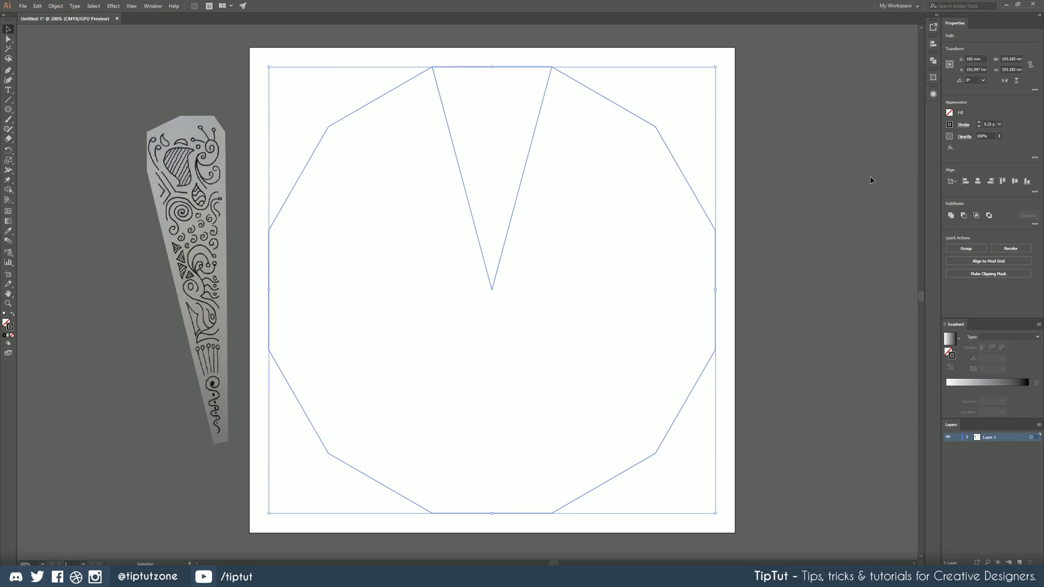
click(1034, 192)
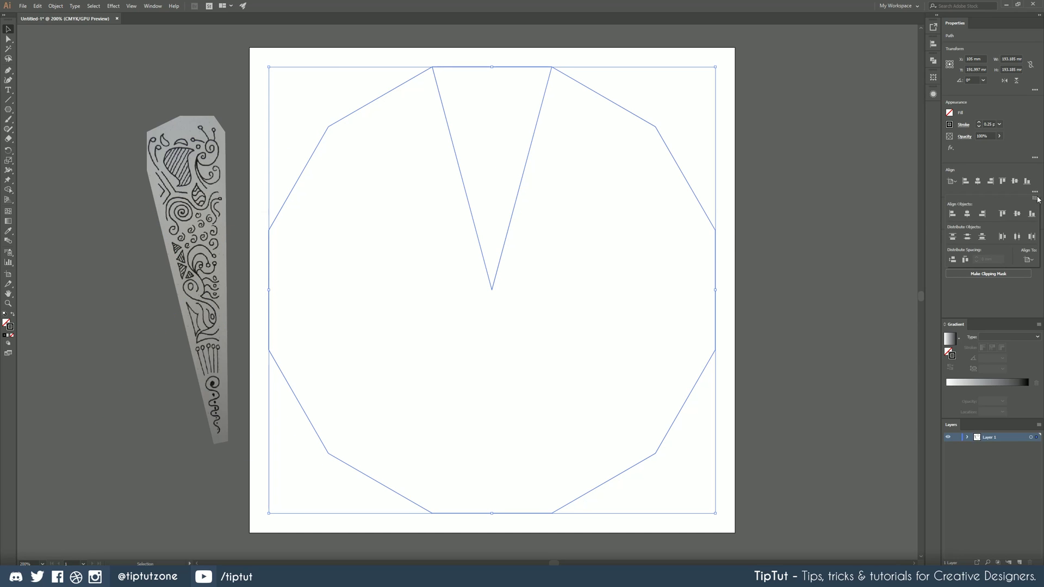
click(1035, 224)
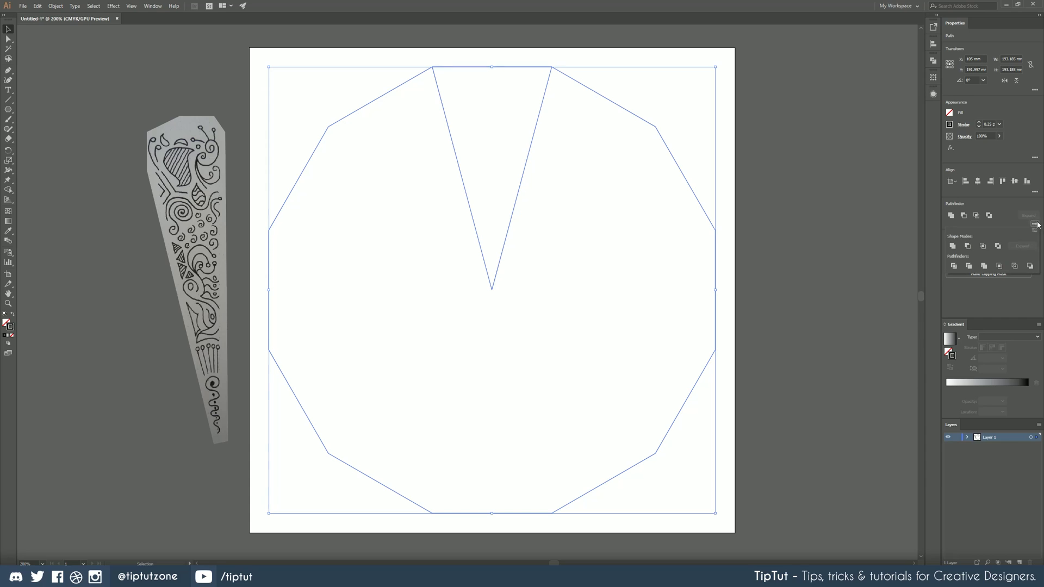
click(954, 266)
click(553, 143)
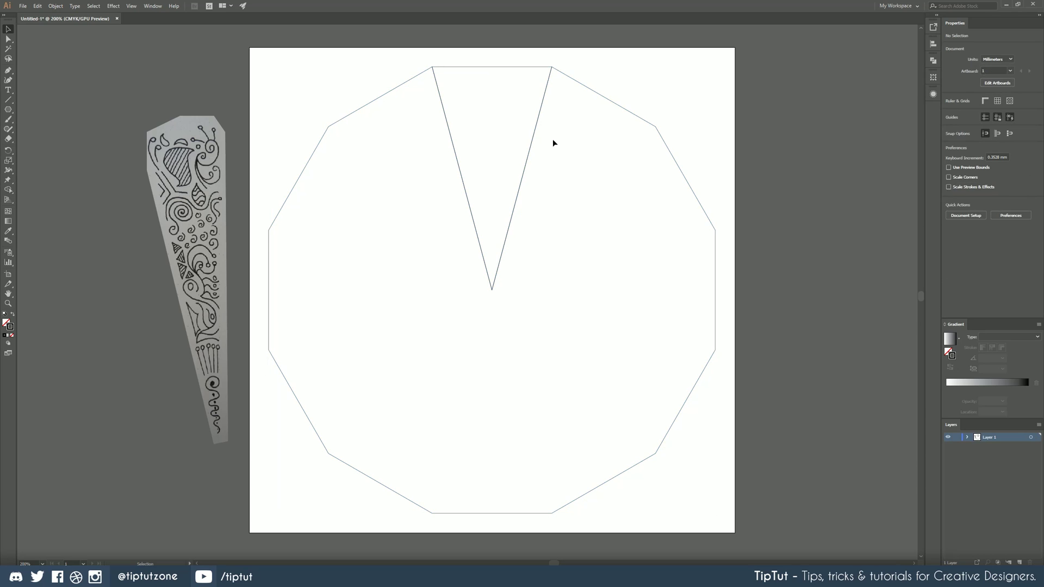
Ungroup the divided pieces, delete the outer polygon pieces, and select the remaining slice.
right_click(374, 100)
click(331, 158)
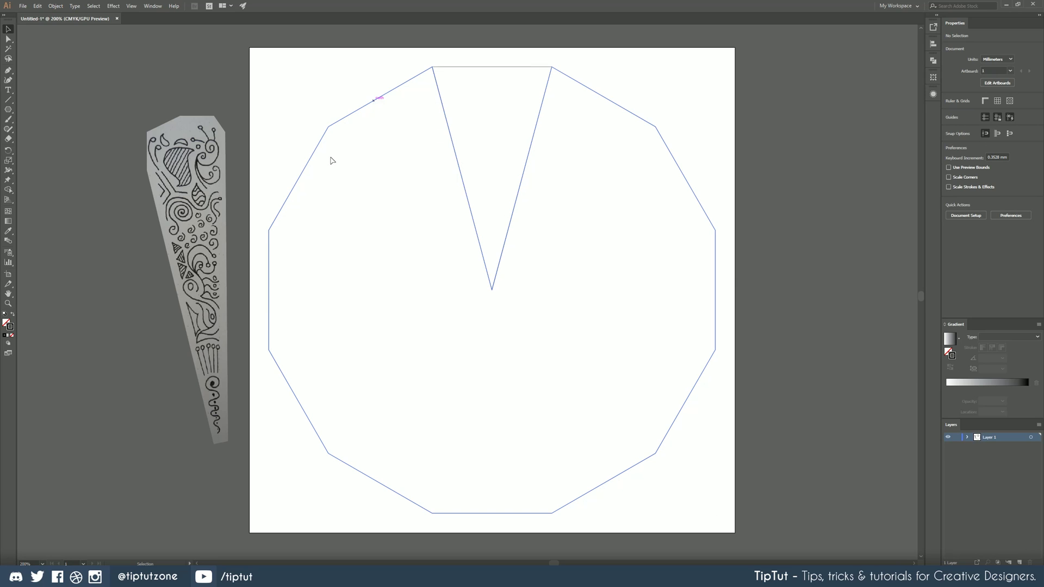
click(359, 109)
right_click(359, 109)
click(387, 184)
click(307, 119)
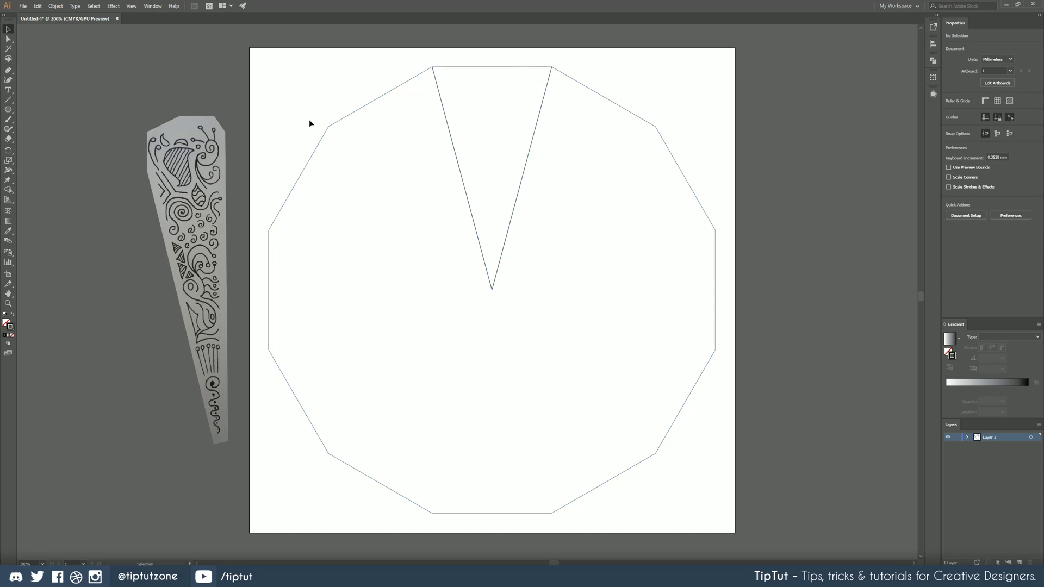
drag(309, 120, 352, 181)
key(Delete)
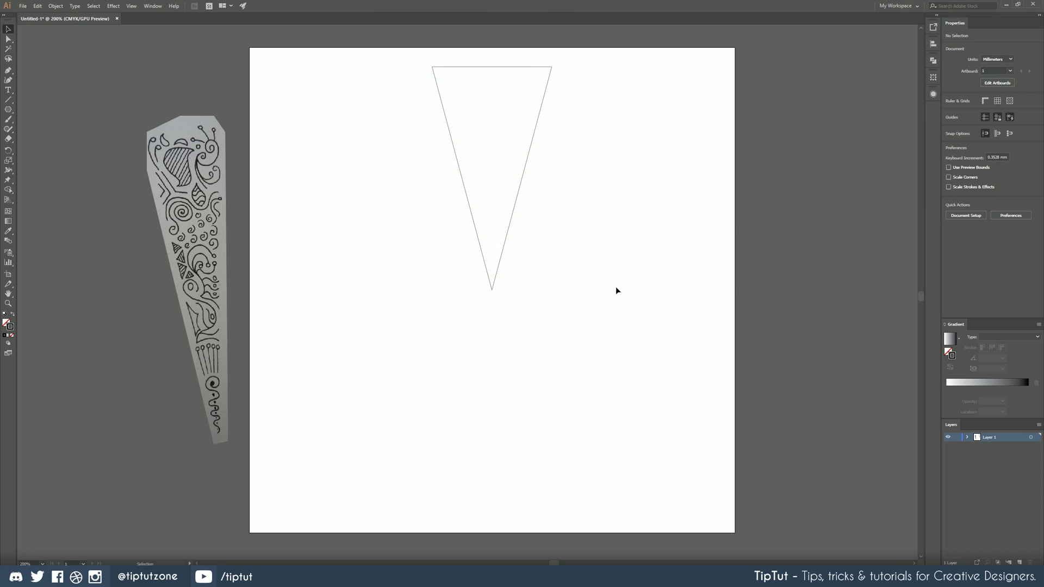
drag(392, 70, 716, 319)
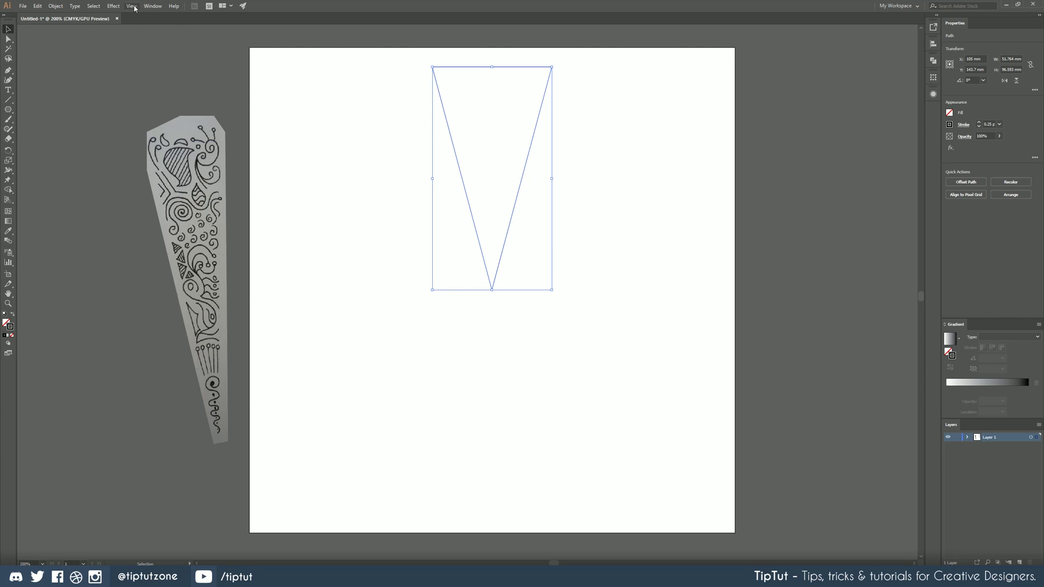
Save the triangle slice as a new symbol named 'slice' in the Symbols panel.
click(153, 6)
click(170, 389)
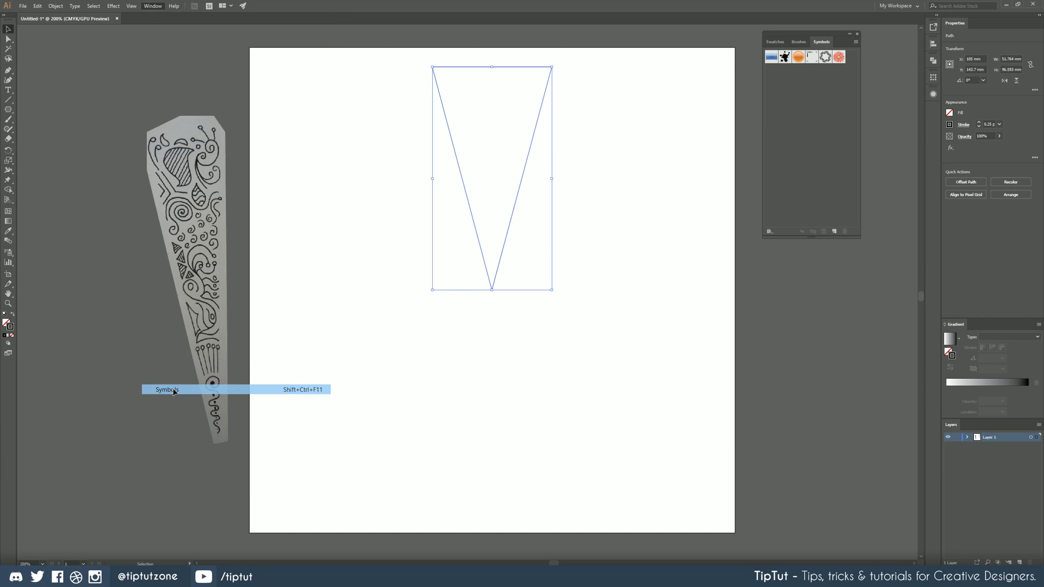
click(835, 231)
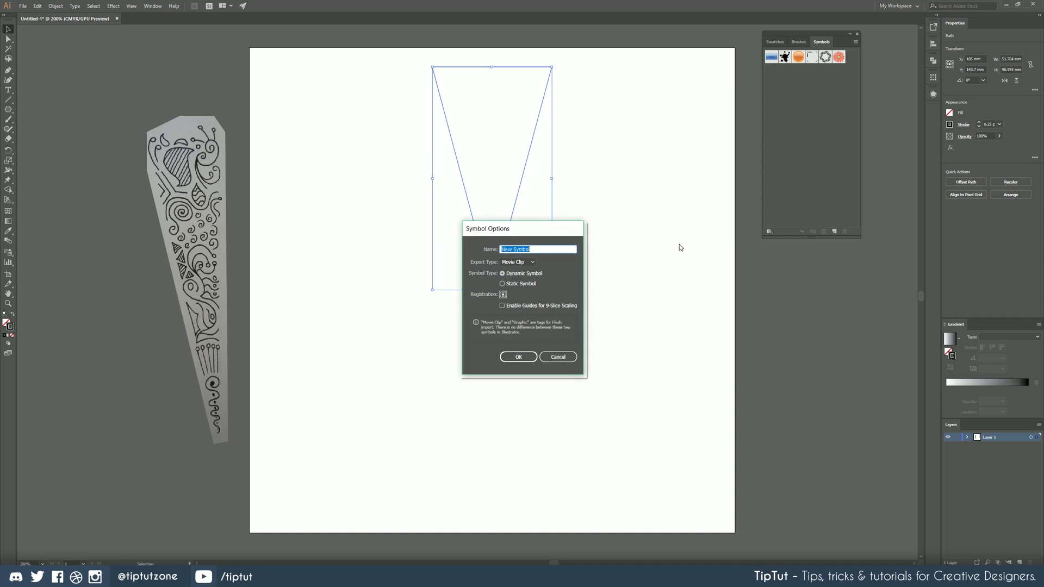
text(slice)
key(Return)
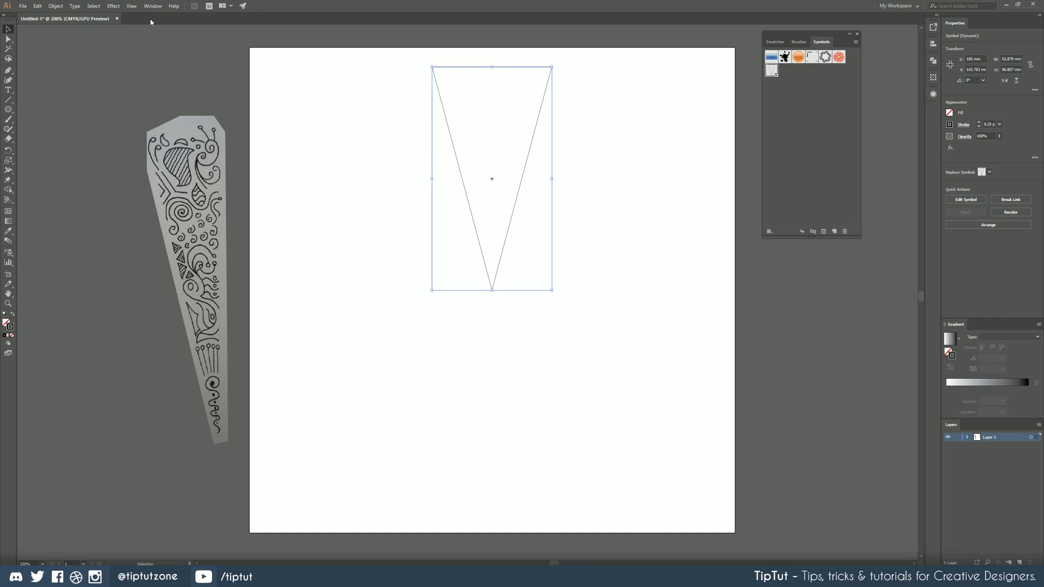
Switch to Outline view and select the slice symbol.
click(132, 6)
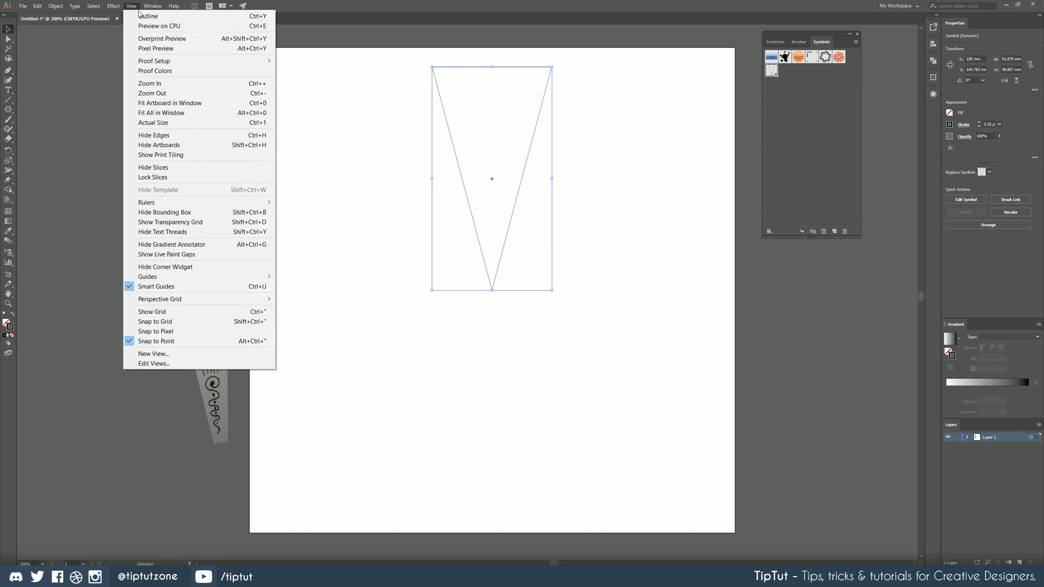
click(141, 17)
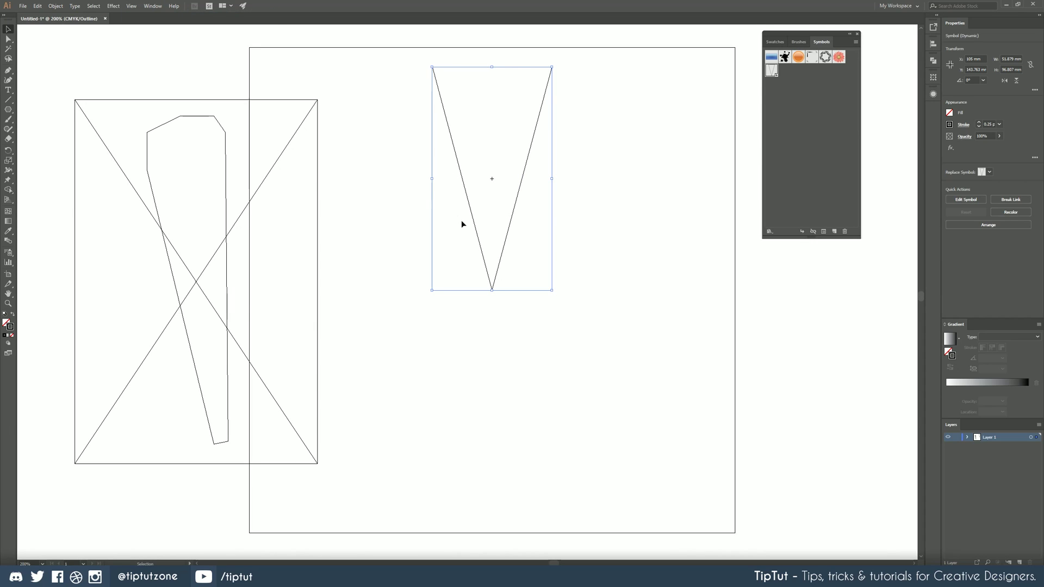
click(500, 299)
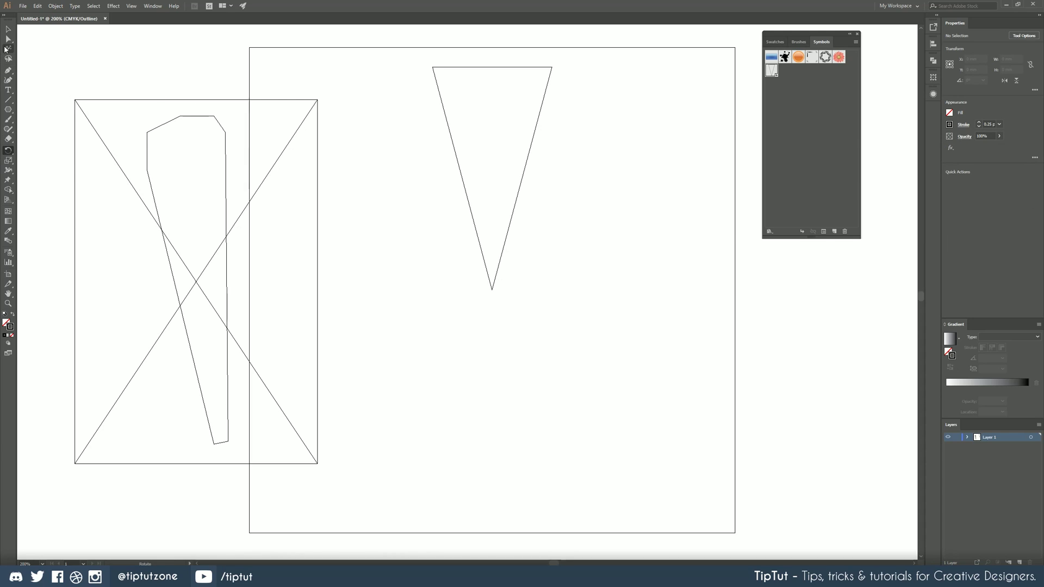
drag(410, 158, 669, 354)
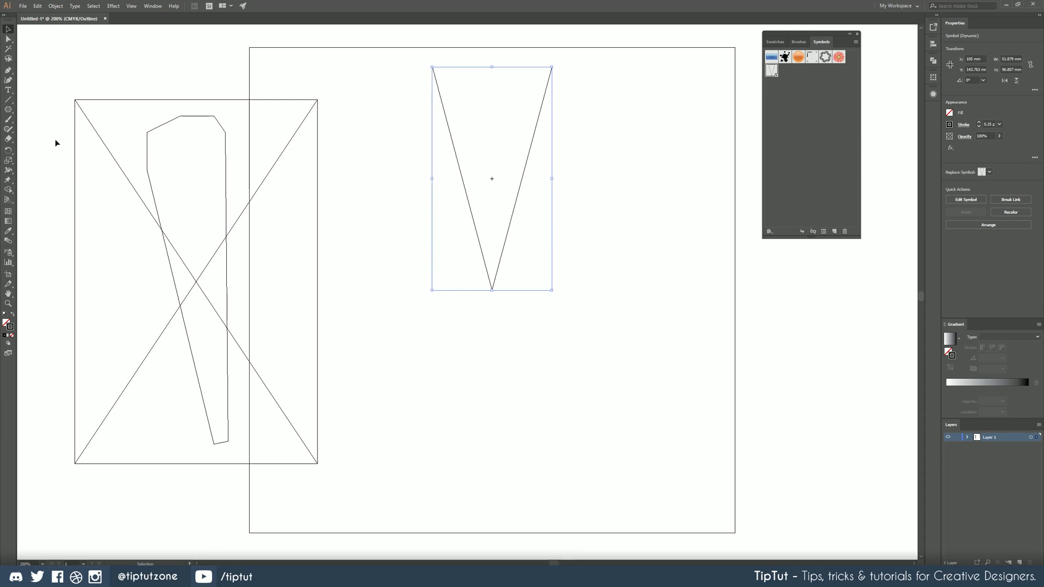
Mirror a copy of the slanted line so the two lines meet in a V at the centre point.
click(8, 150)
scroll(487, 305, up, 15)
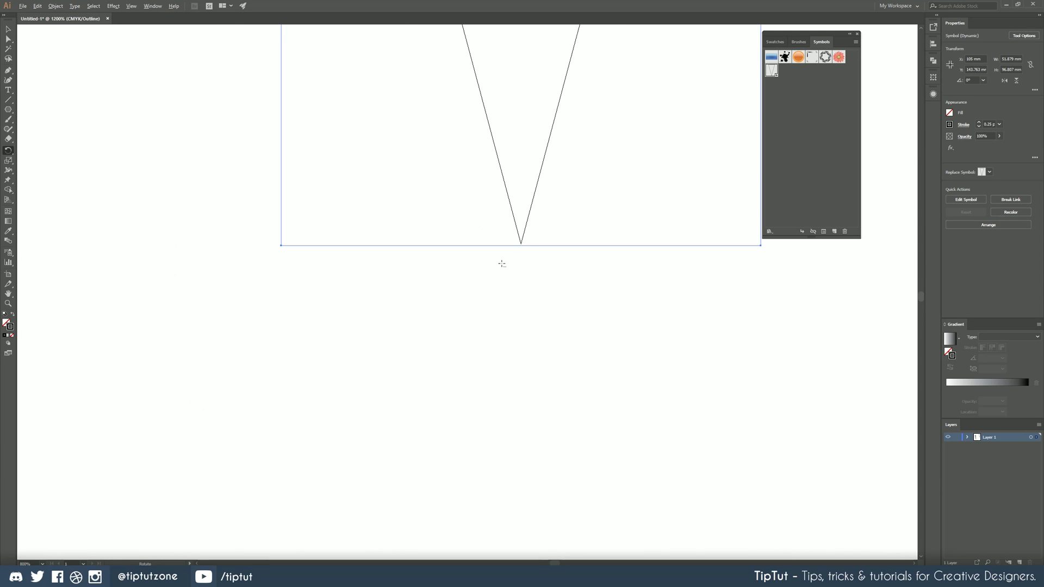
drag(622, 108, 467, 286)
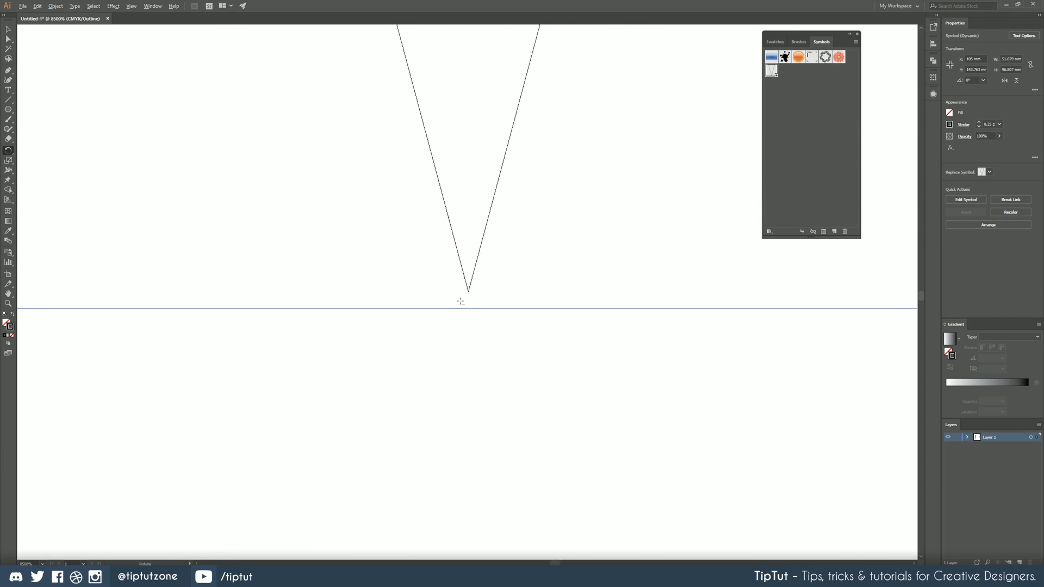
scroll(461, 300, up, 5)
drag(520, 93, 428, 220)
scroll(427, 220, up, 2)
drag(606, 259, 384, 296)
drag(348, 177, 427, 271)
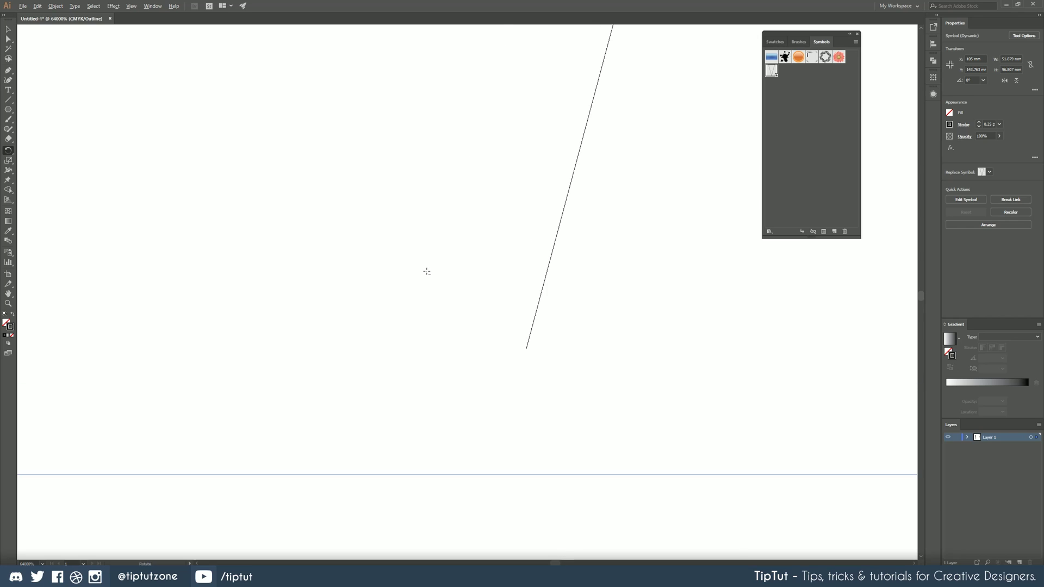
drag(491, 419, 430, 357)
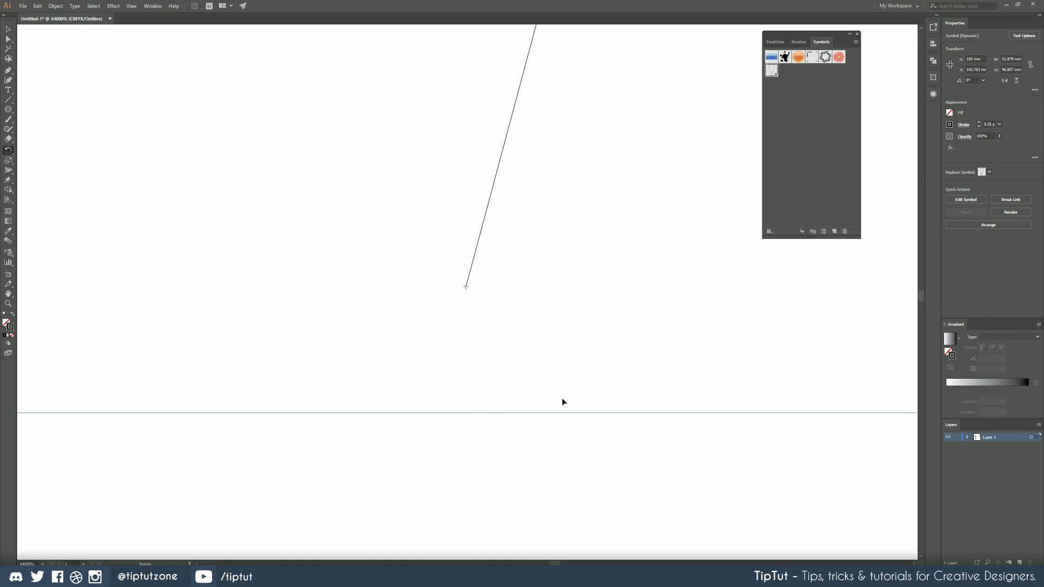
key(ctrl)
drag(497, 361, 448, 267)
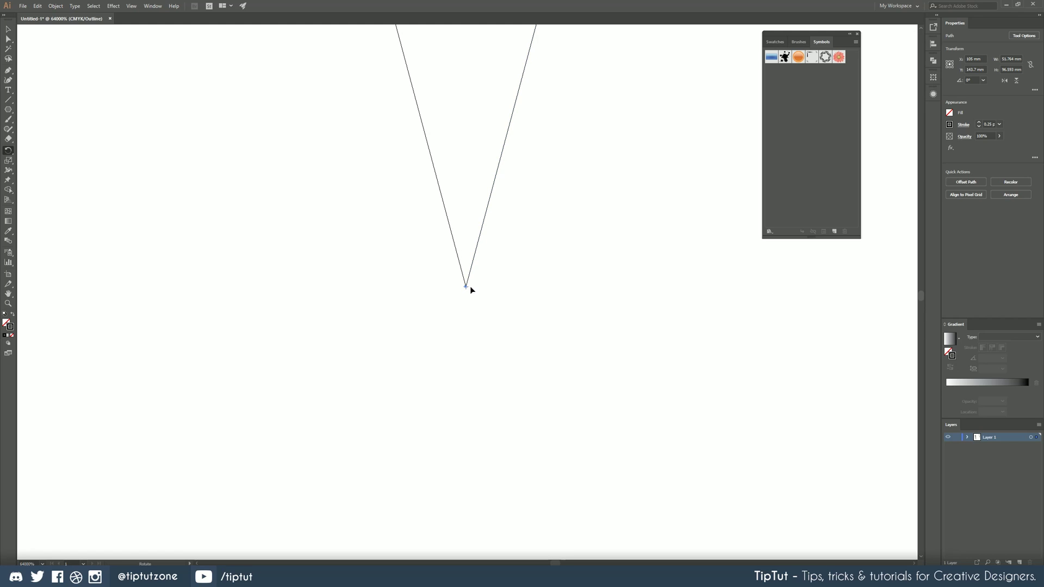
Marquee-select the whole V shape, ready for the Rotate tool.
click(7, 31)
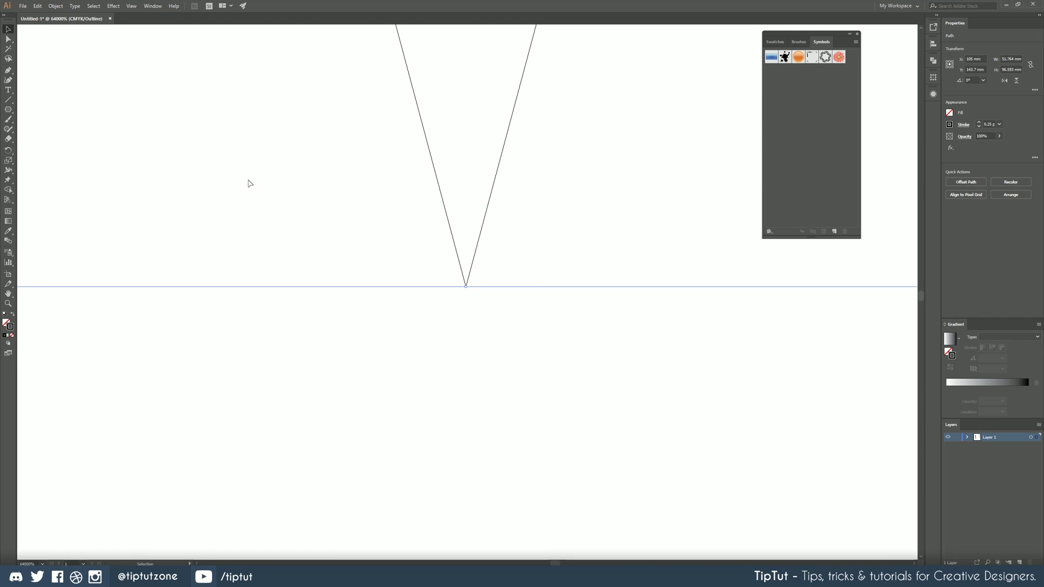
click(249, 181)
drag(548, 361, 86, 211)
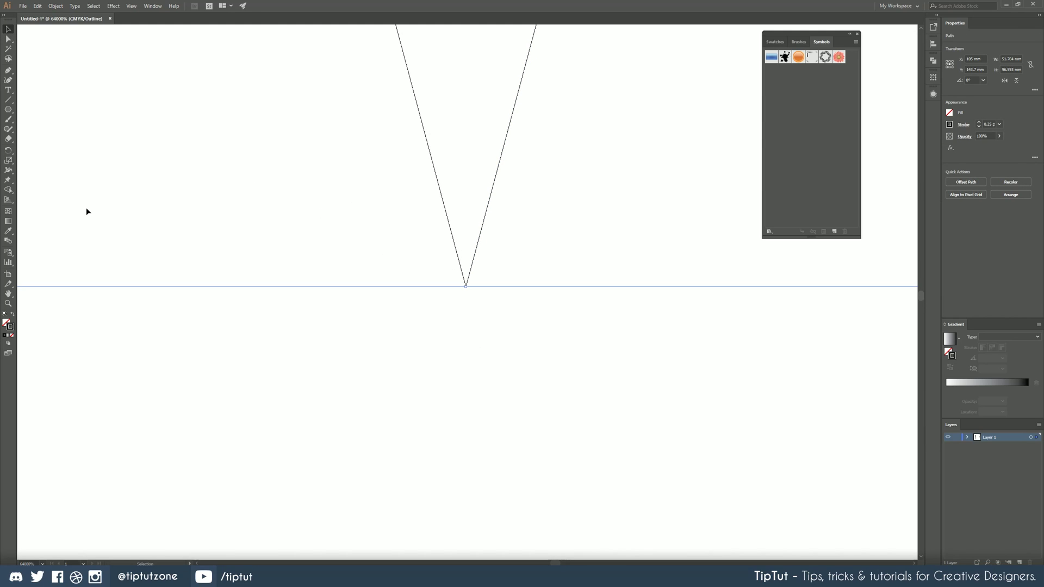
click(8, 150)
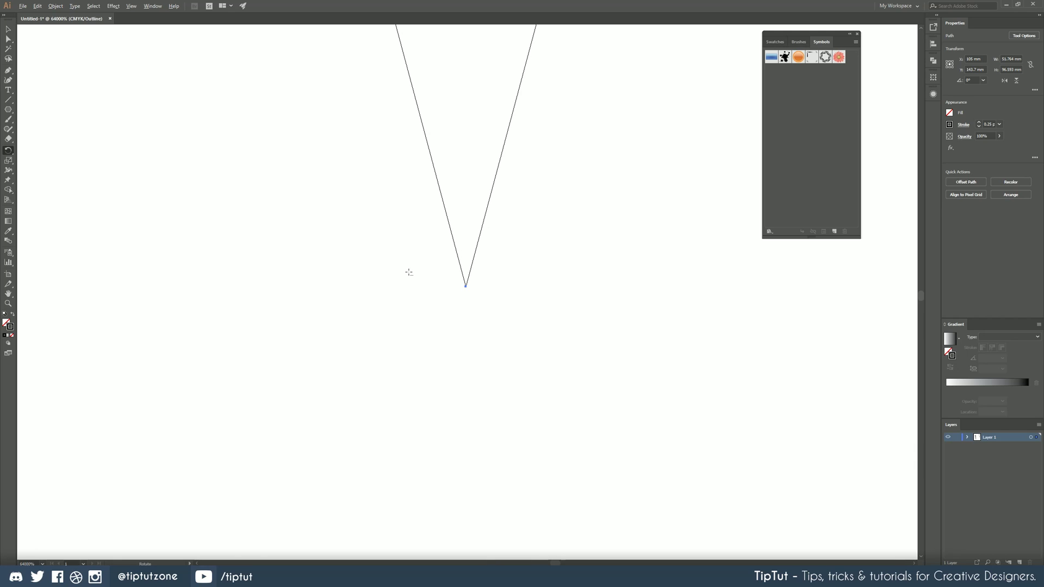
Make a copy of the V rotated 30° around its bottom point.
alt+click(465, 287)
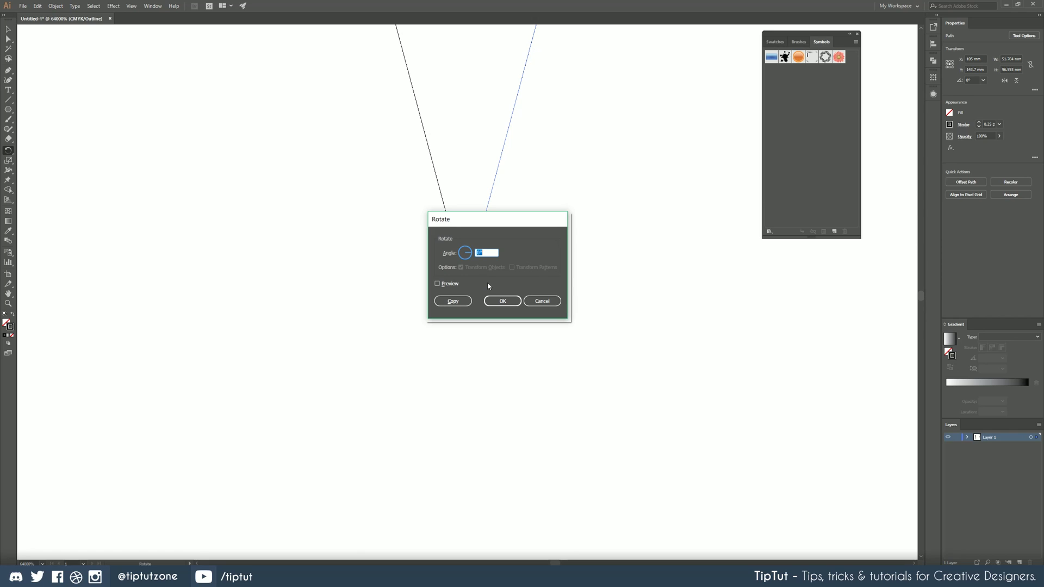
text(30)
click(438, 283)
click(452, 301)
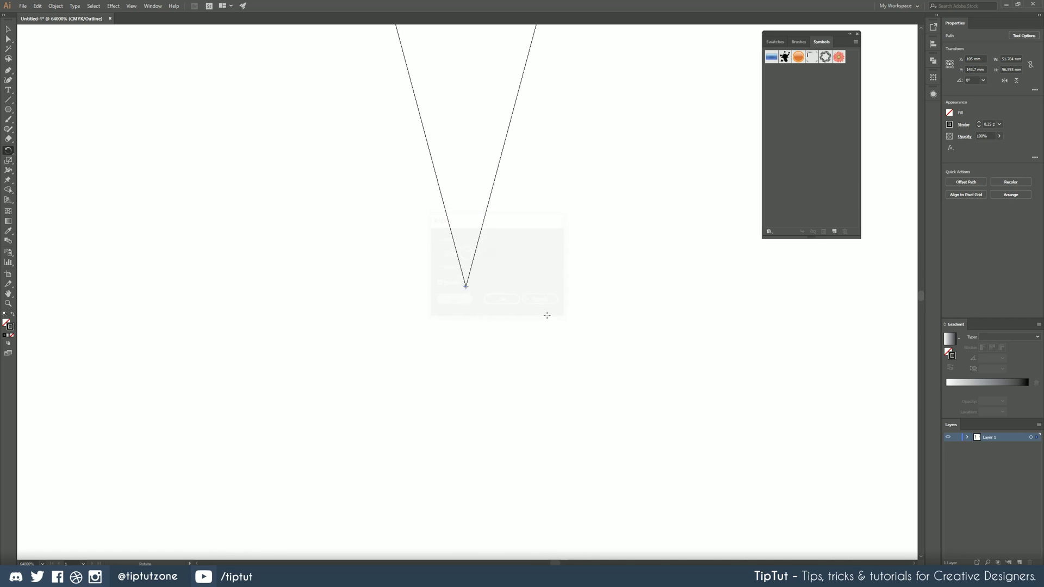
scroll(340, 261, down, 5)
scroll(380, 248, down, 10)
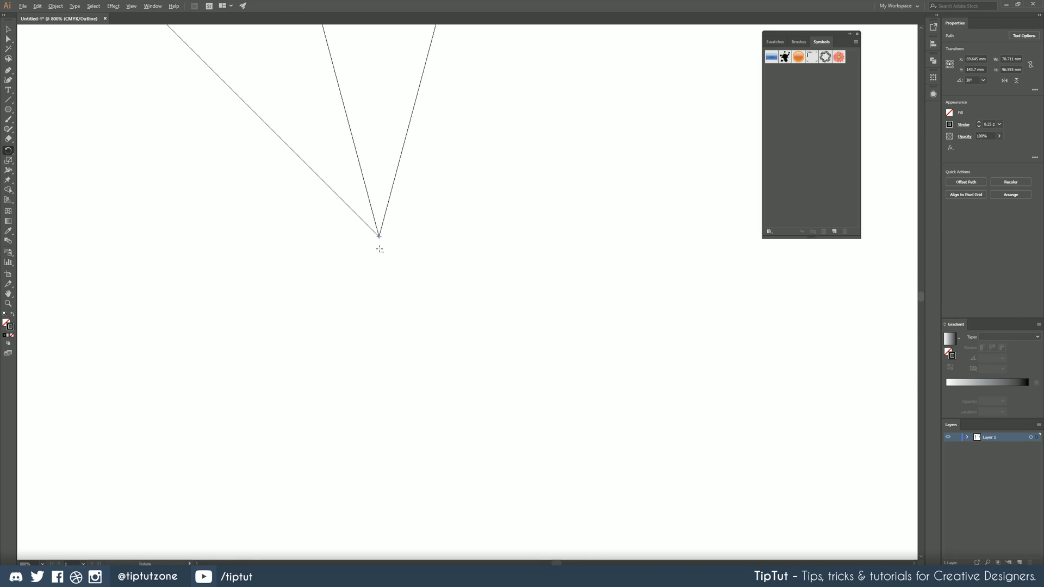
drag(341, 230, 407, 268)
scroll(425, 263, up, 2)
Switch to GPU Preview and repeat the 30° rotated copy with Ctrl+D.
click(130, 6)
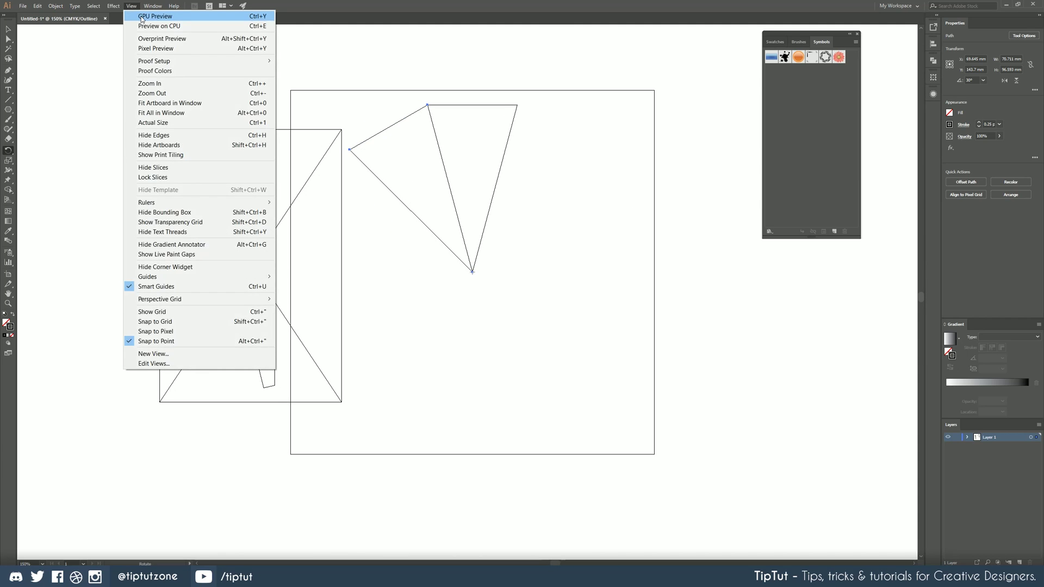
click(158, 15)
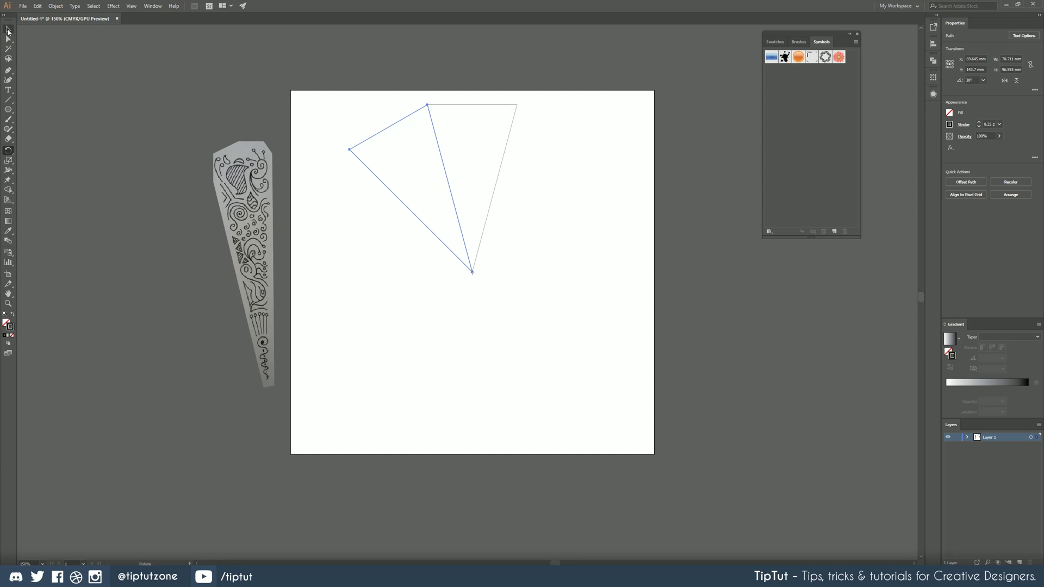
click(8, 30)
key(ctrl+d)
key(ctrl+d)
key(ctrl+d)
key(ctrl+d)
key(ctrl+d)
key(ctrl+d)
key(ctrl+d)
key(ctrl+d)
key(ctrl+d)
key(ctrl+d)
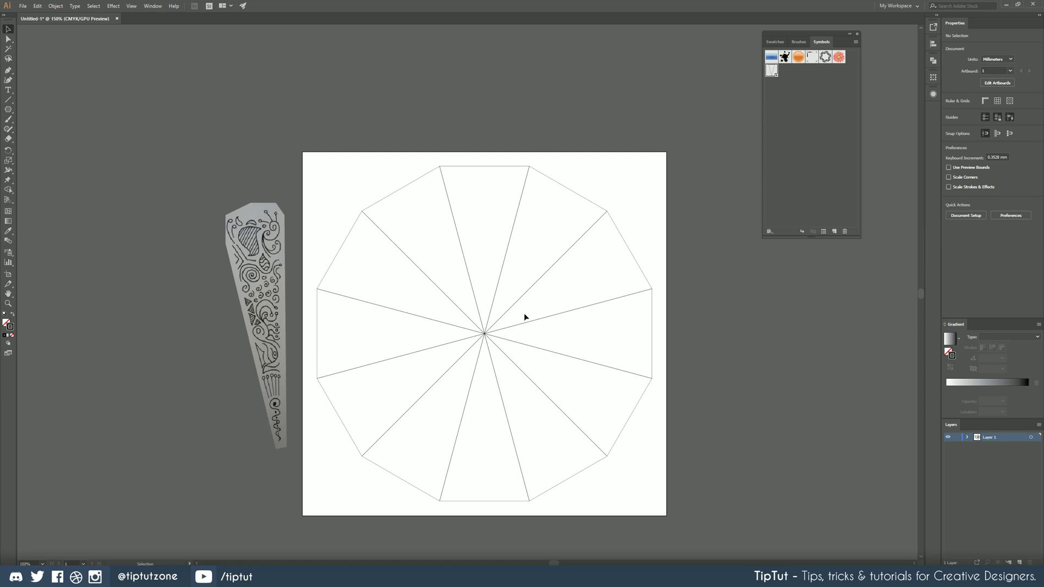
Draw a small test polygon inside the top wedge's slice symbol, then re-enter symbol editing.
click(486, 166)
click(498, 175)
double_click(478, 317)
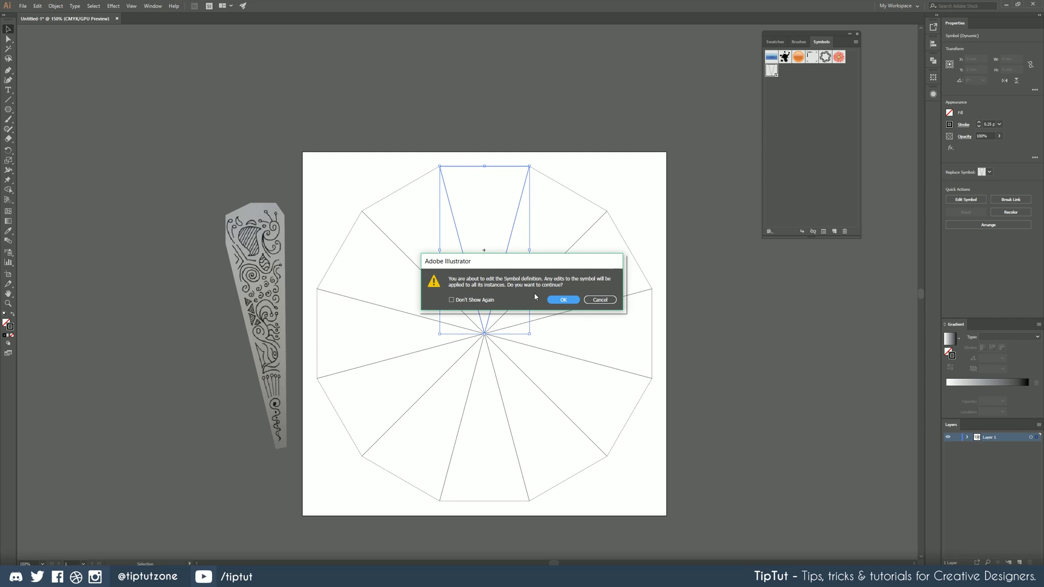
click(563, 300)
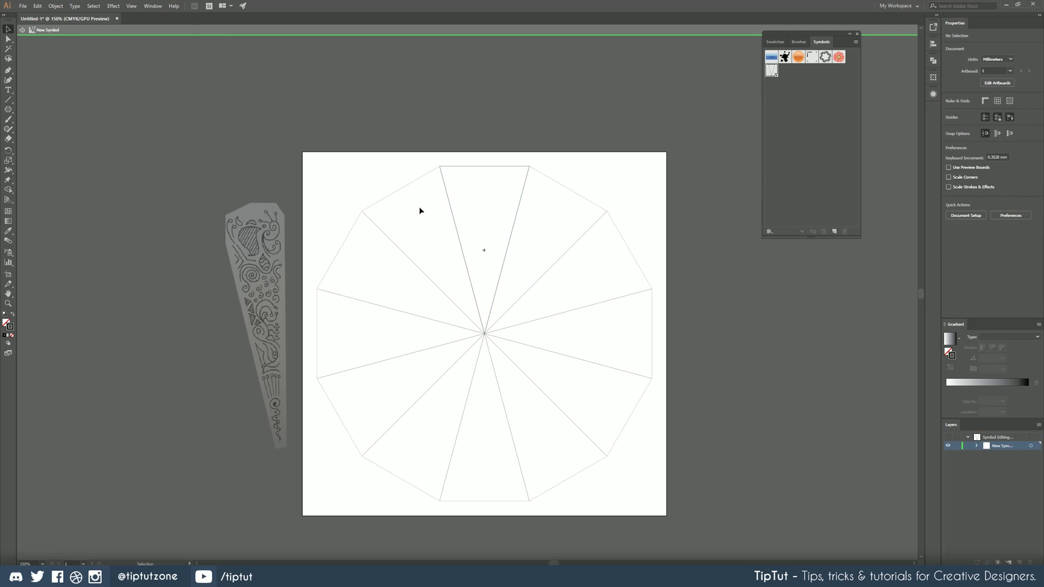
click(9, 109)
drag(484, 193, 481, 174)
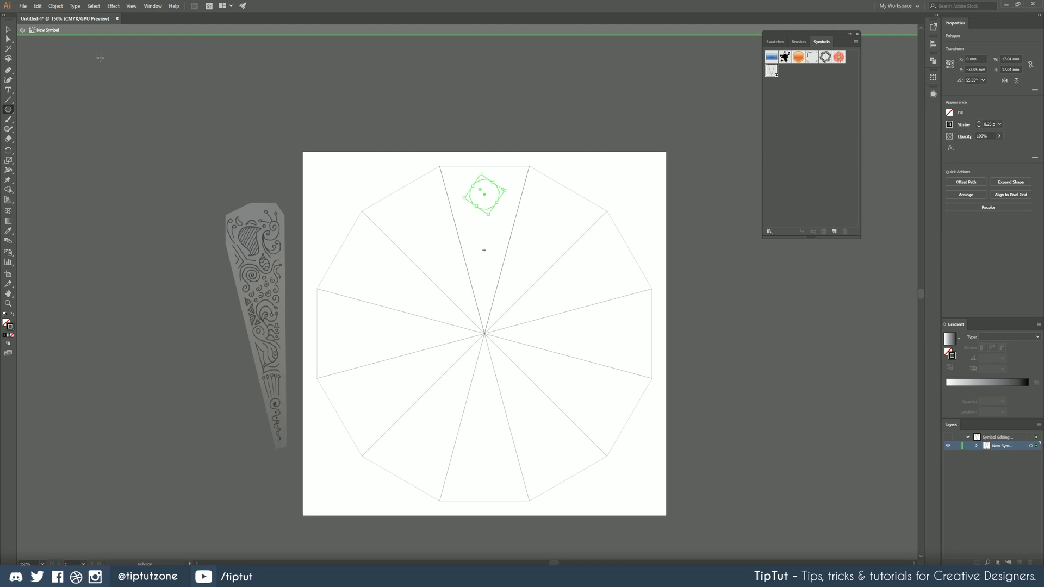
double_click(417, 114)
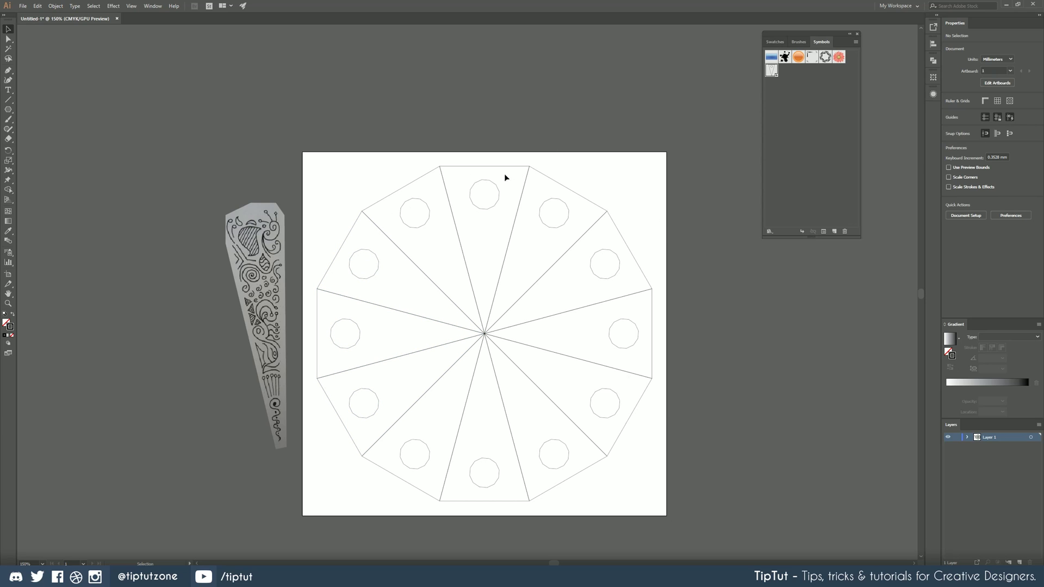
double_click(486, 186)
Delete the small test shape from the slice symbol and exit symbol editing.
click(565, 300)
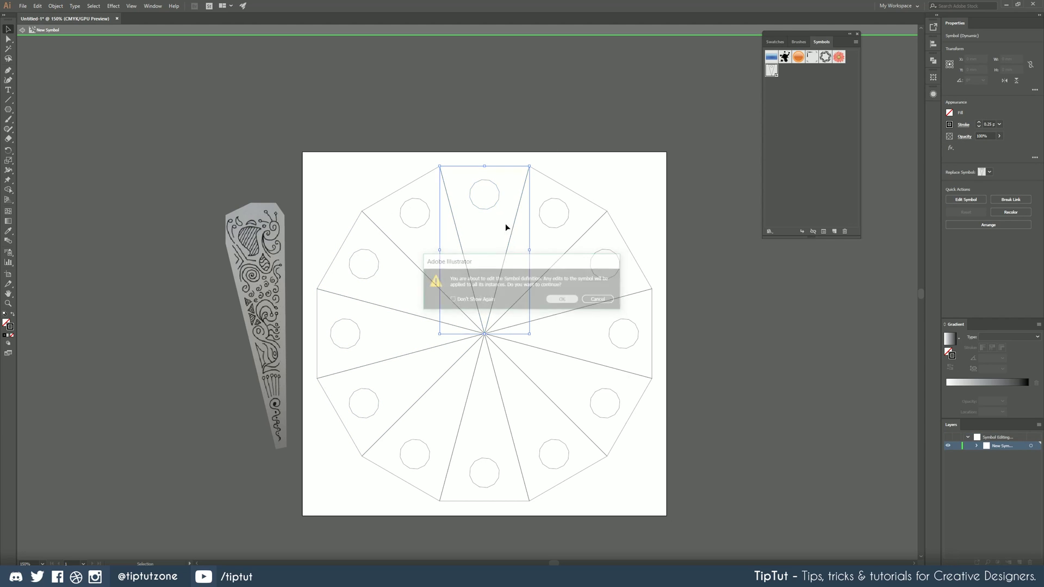
click(479, 181)
key(Delete)
double_click(426, 141)
Cut the patterned leaf artwork and paste it into the slice symbol.
click(282, 209)
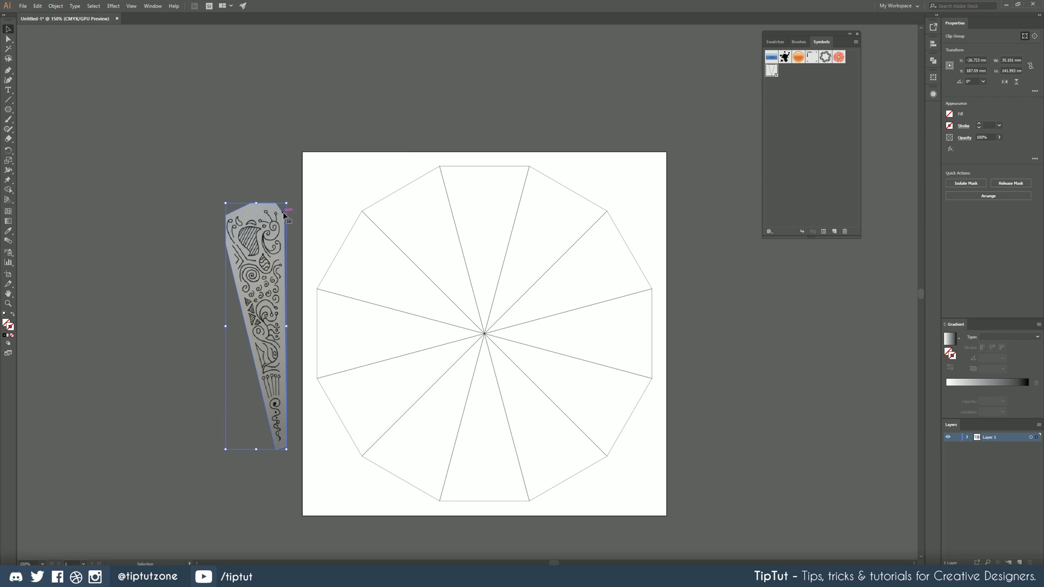
key(ctrl+x)
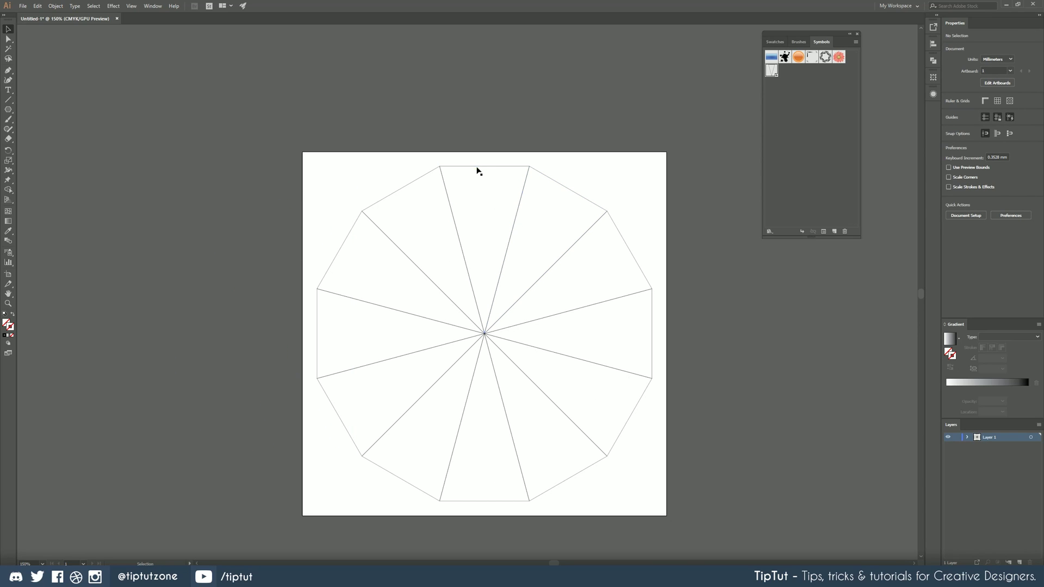
double_click(478, 169)
click(563, 299)
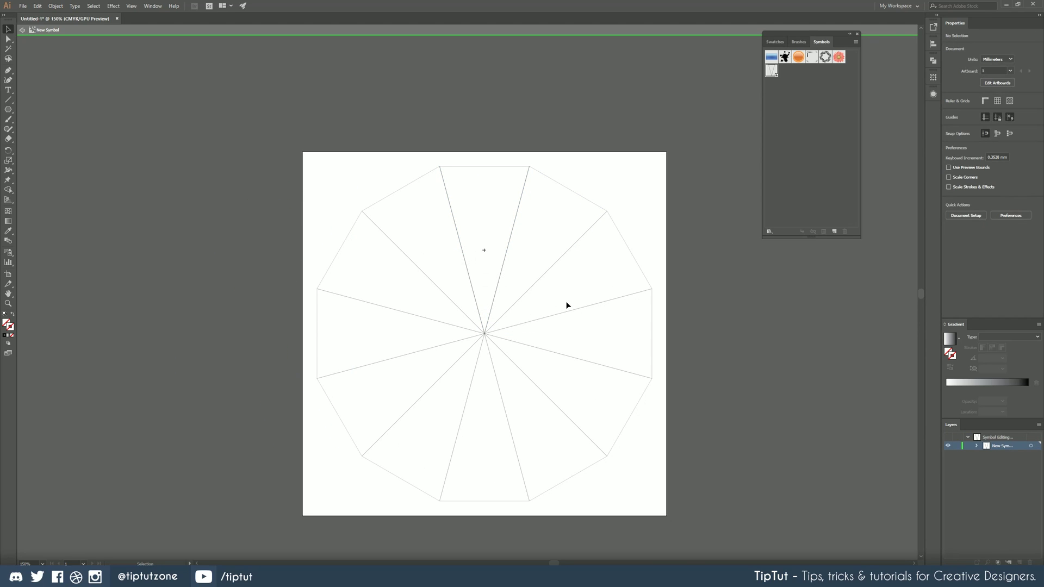
key(ctrl+v)
Send the pasted leaf artwork to the back and fade it to 24% opacity.
right_click(451, 226)
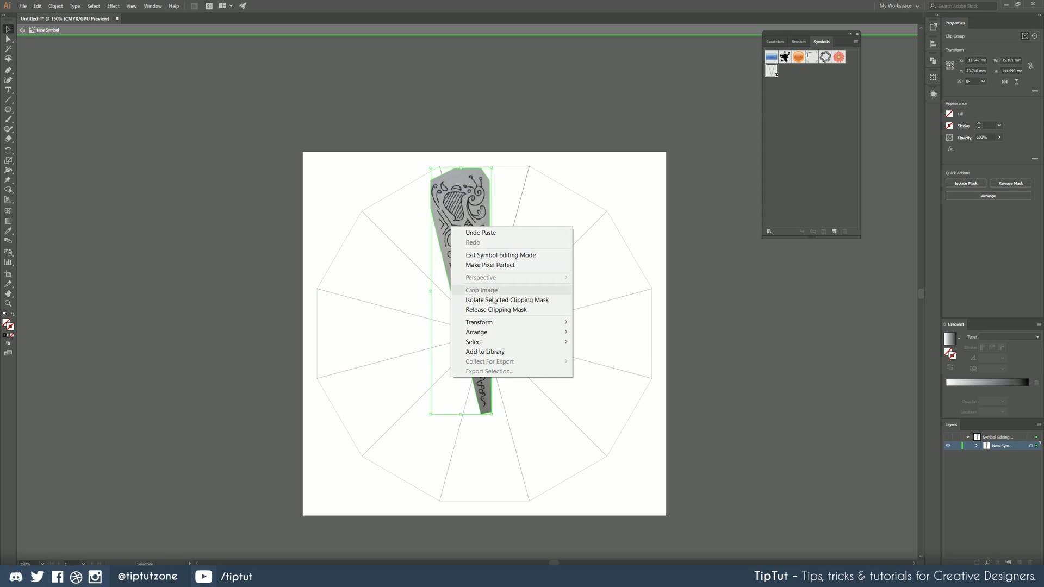
mouse_move(500, 332)
click(611, 363)
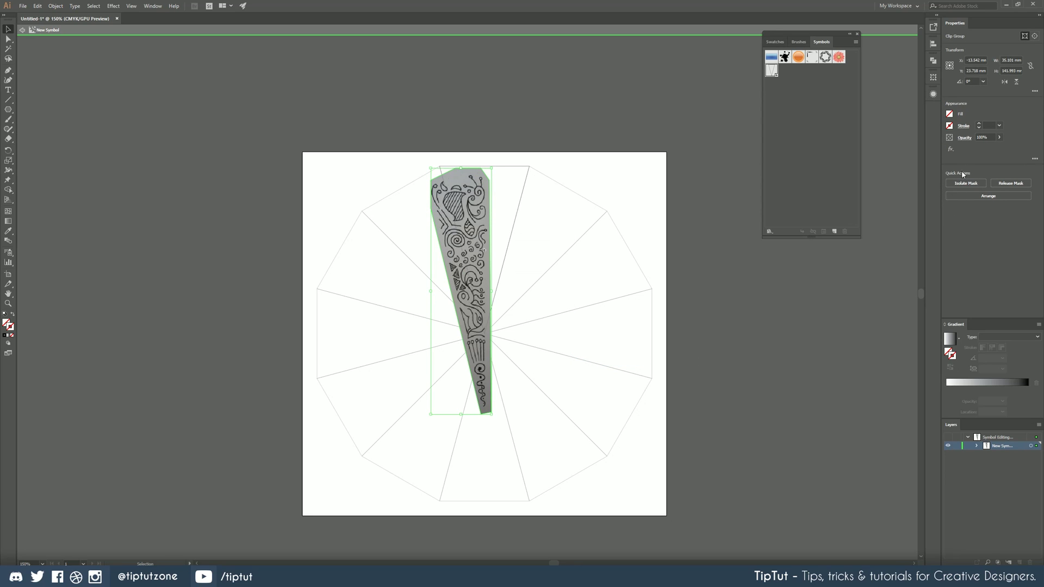
drag(975, 152, 977, 150)
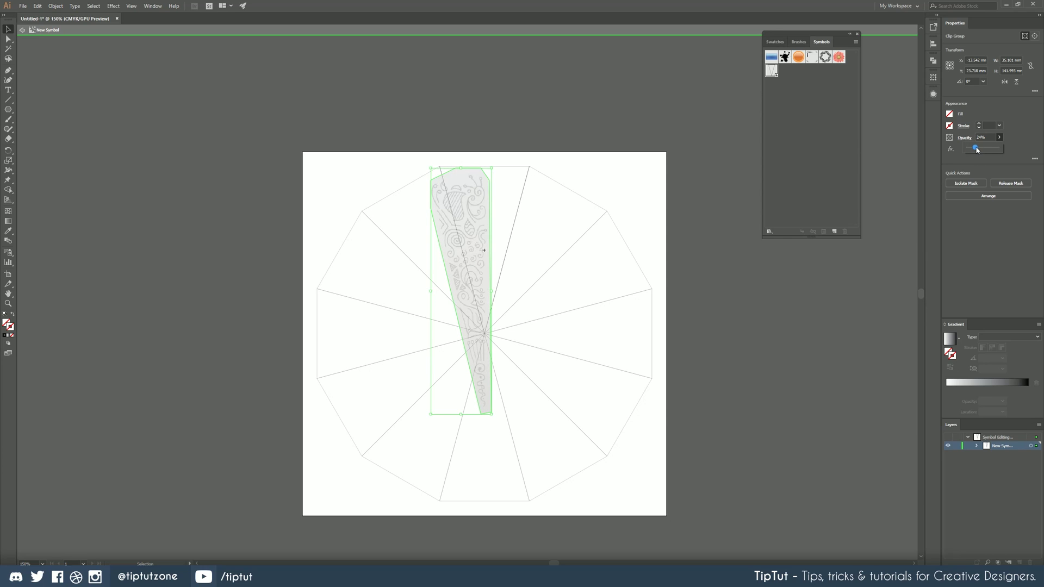
Scale and position the leaf artwork to fill the top wedge up to its top edge.
drag(491, 414, 476, 348)
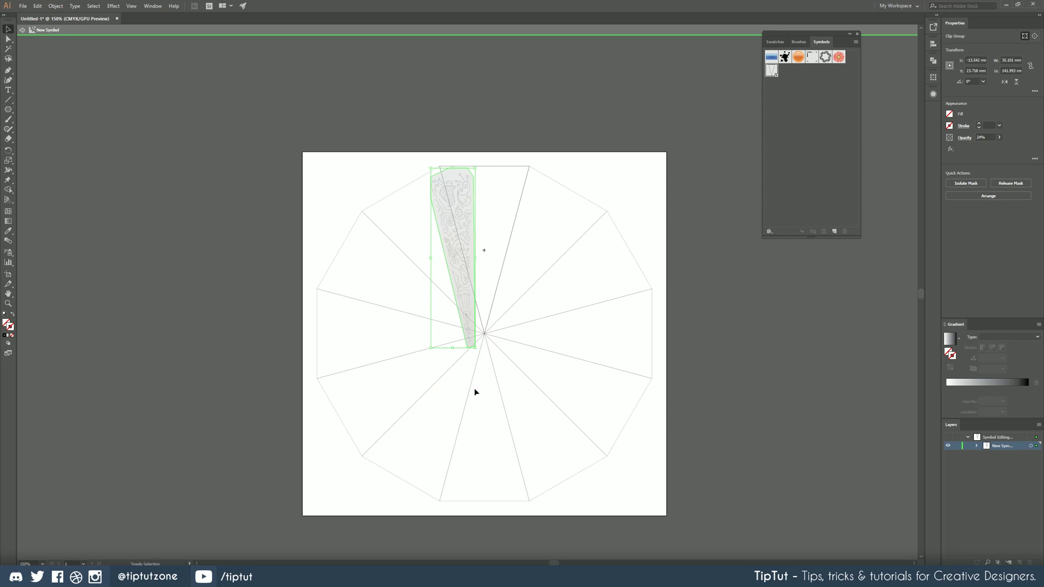
scroll(458, 295, up, 3)
scroll(460, 337, up, 3)
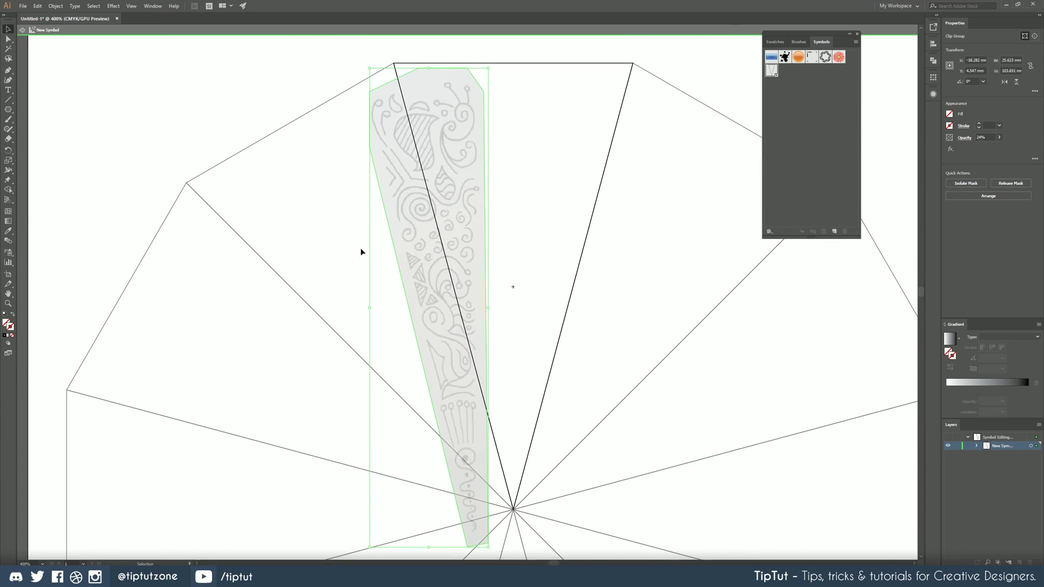
scroll(454, 307, down, 1)
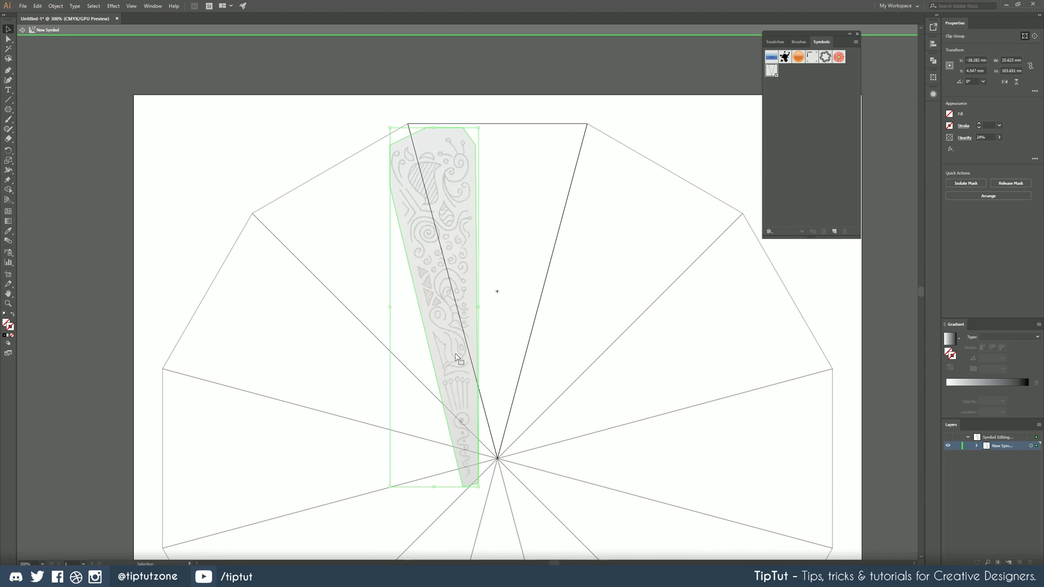
drag(456, 357, 489, 333)
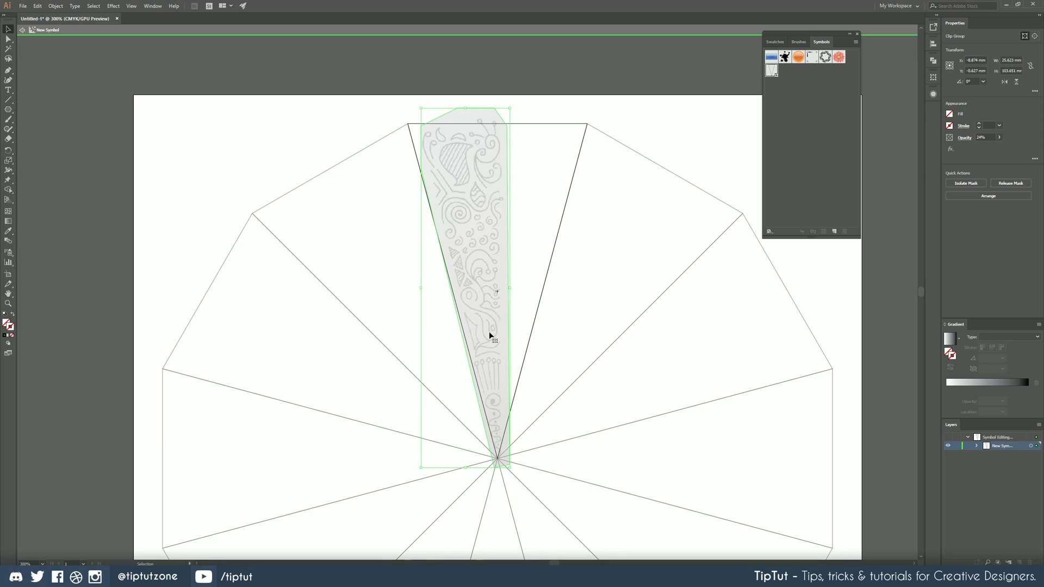
key(Left)
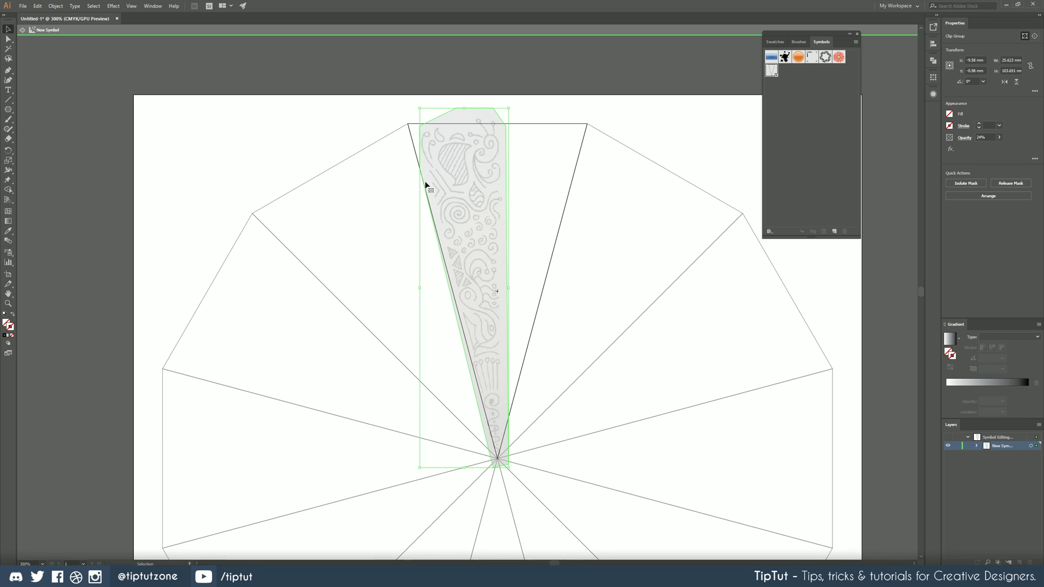
drag(421, 288, 410, 292)
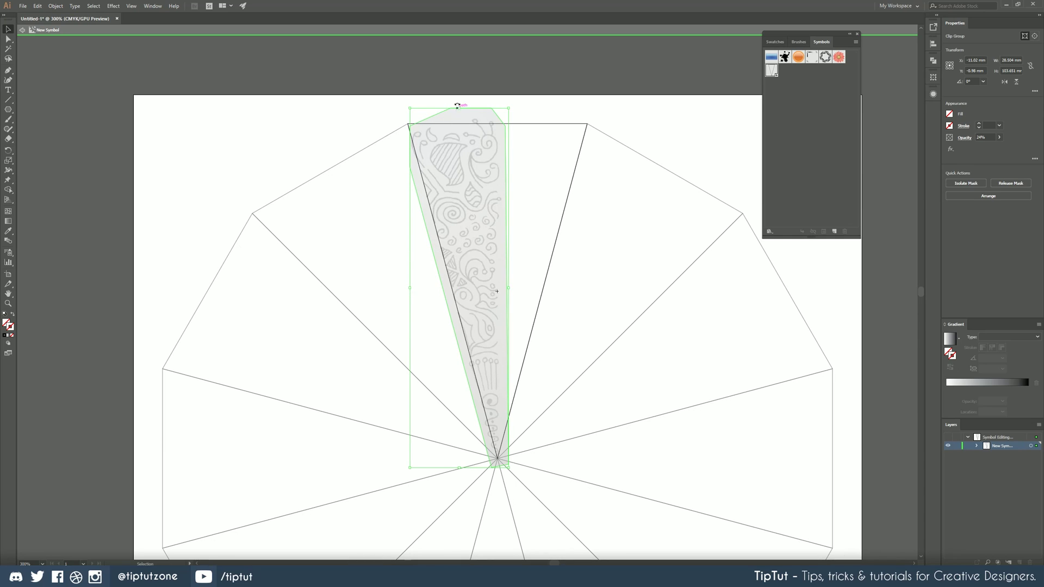
drag(460, 107, 459, 100)
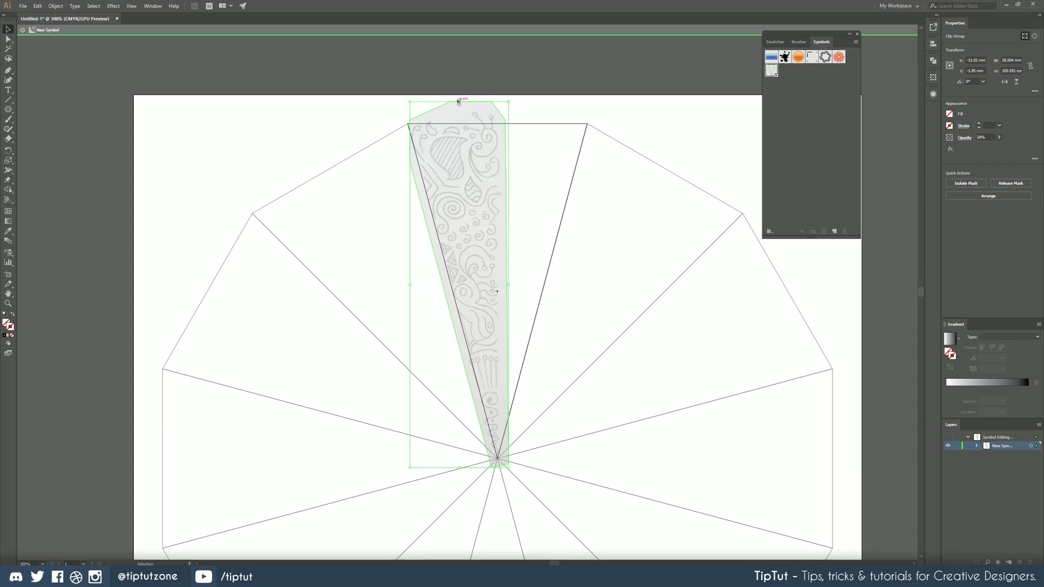
Draw a black vertical centre line from the slice's bottom point to its top edge.
click(399, 193)
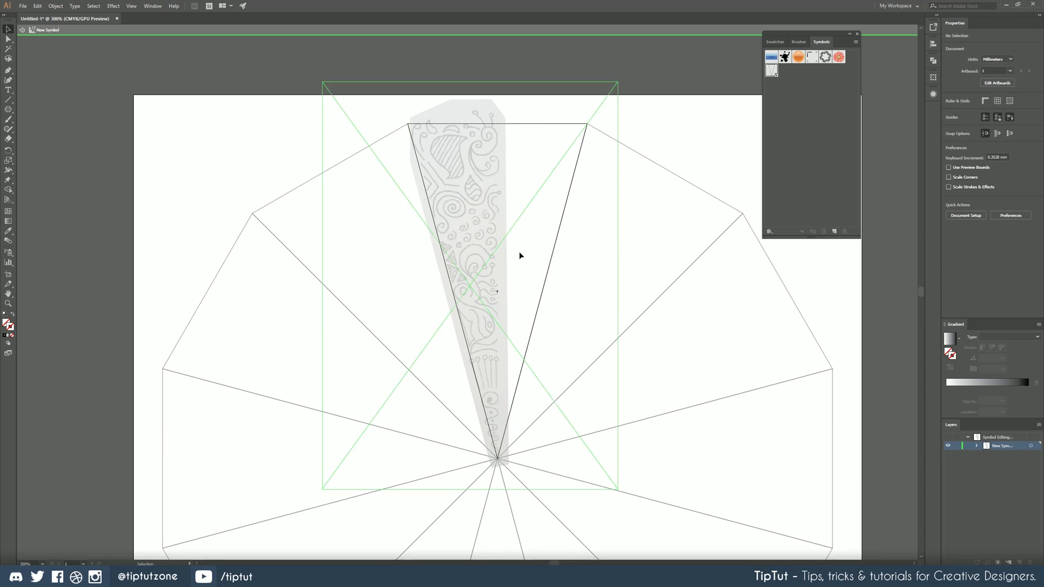
click(8, 70)
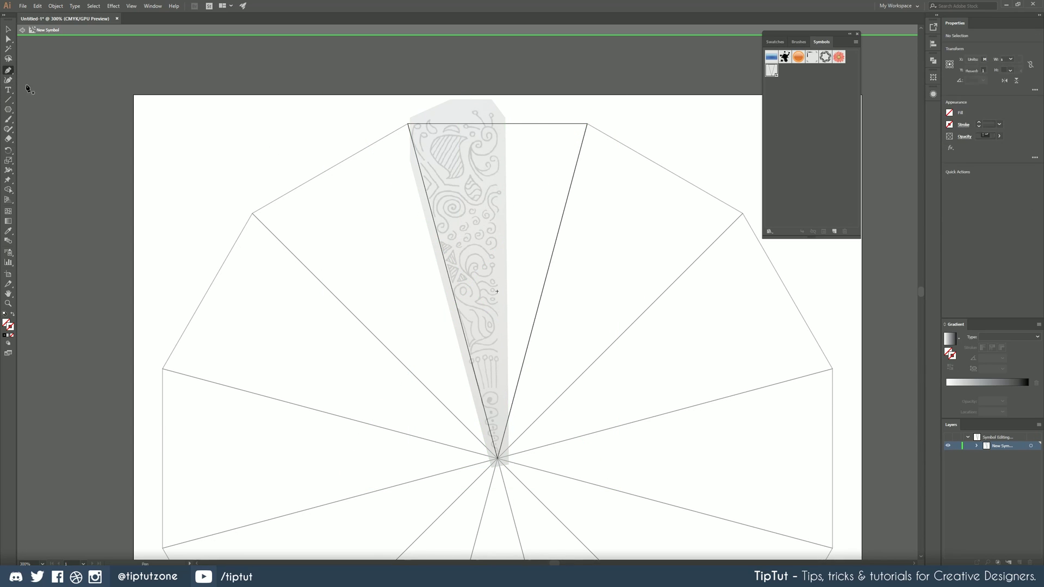
click(498, 459)
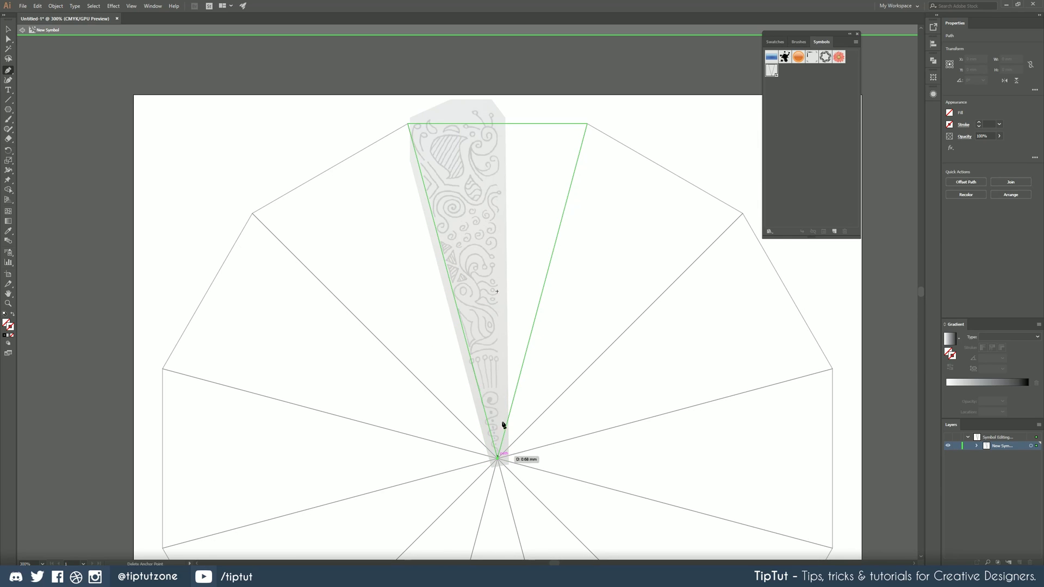
click(498, 125)
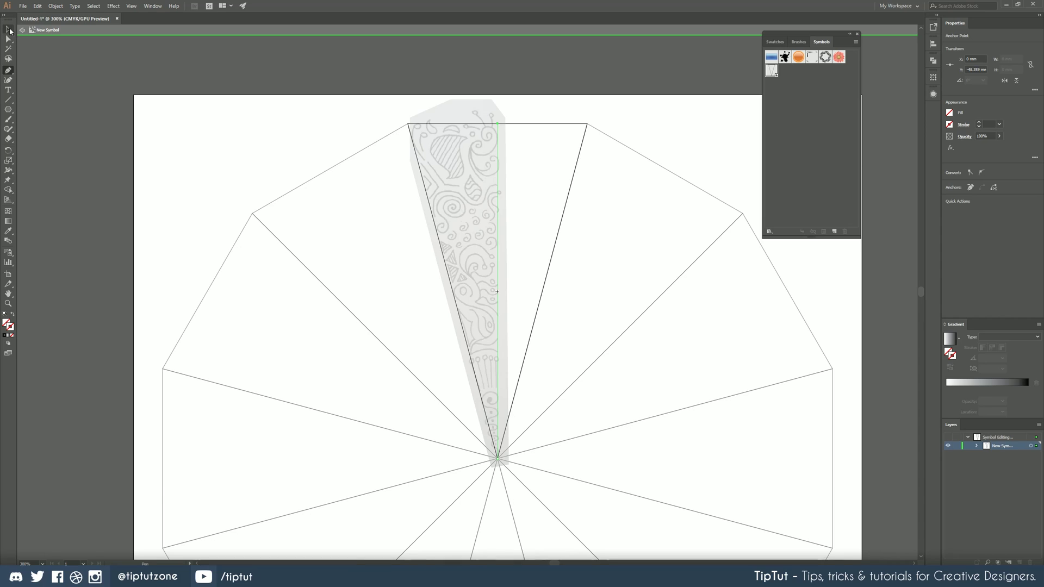
click(9, 31)
click(980, 124)
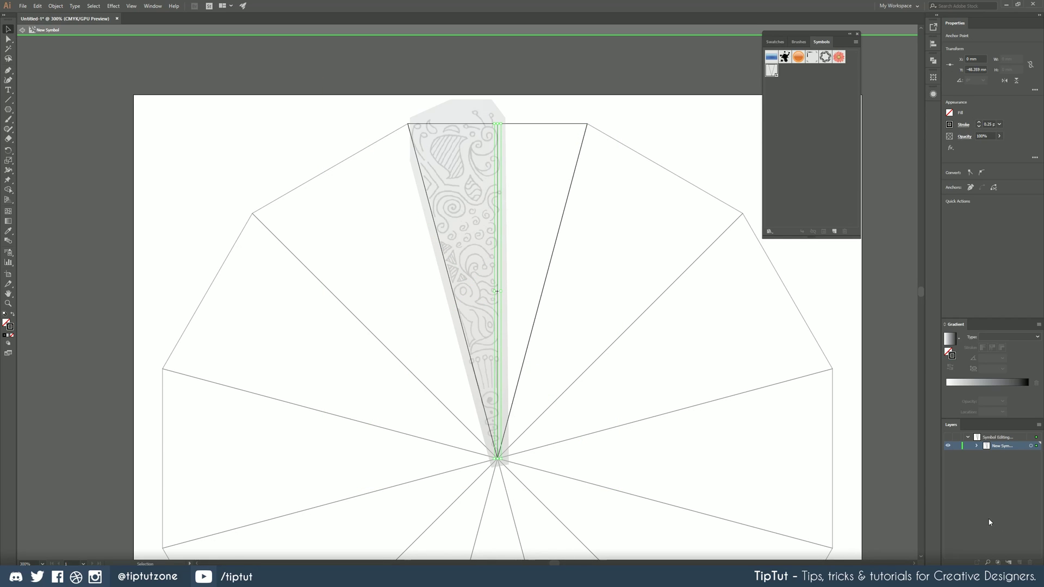
Lock both slice outline paths in the Layers panel.
click(977, 446)
click(957, 463)
click(957, 455)
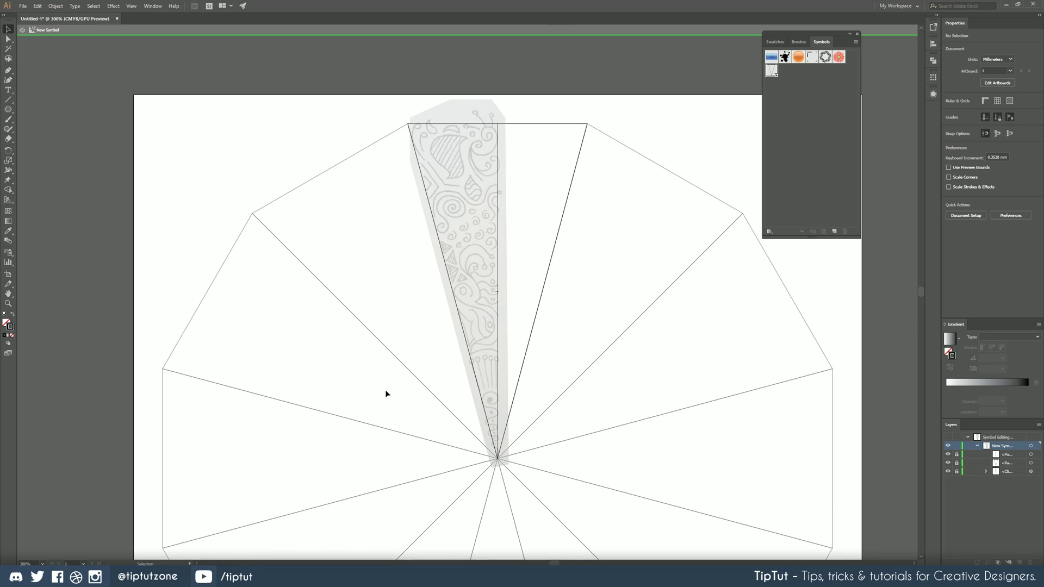
click(8, 119)
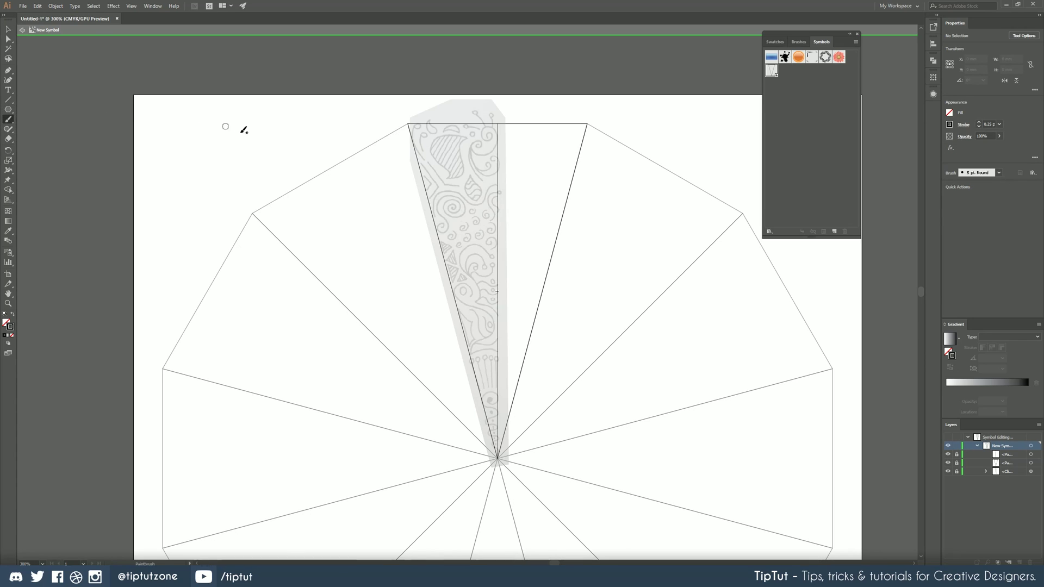
mouse_move(235, 166)
mouse_down()
mouse_move(226, 118)
mouse_move(246, 146)
mouse_up()
drag(258, 146, 269, 136)
key(ctrl+z)
key(ctrl+equal)
key(ctrl+equal)
key(ctrl+equal)
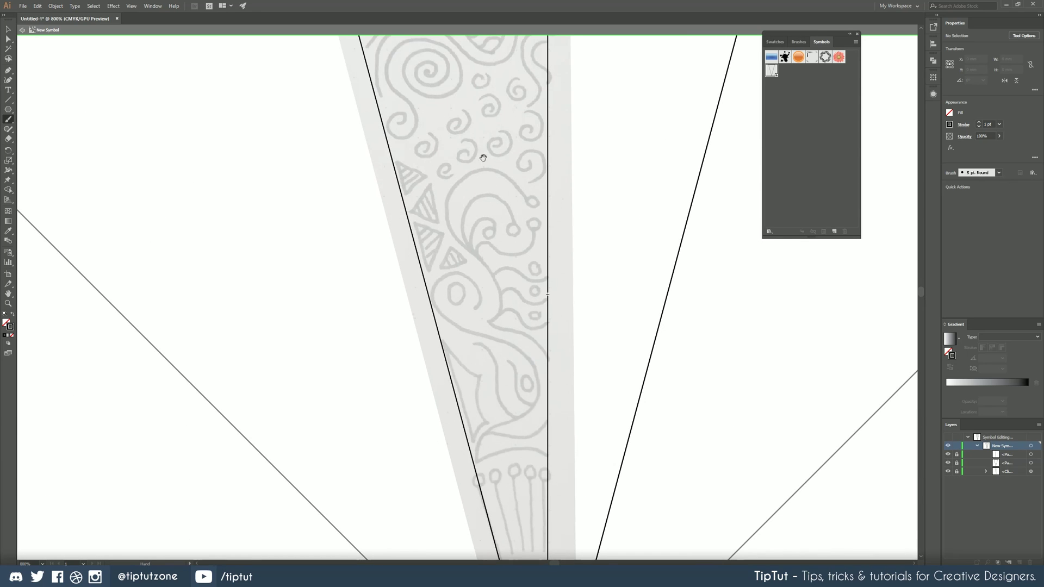
drag(461, 331, 392, 111)
drag(392, 111, 390, 18)
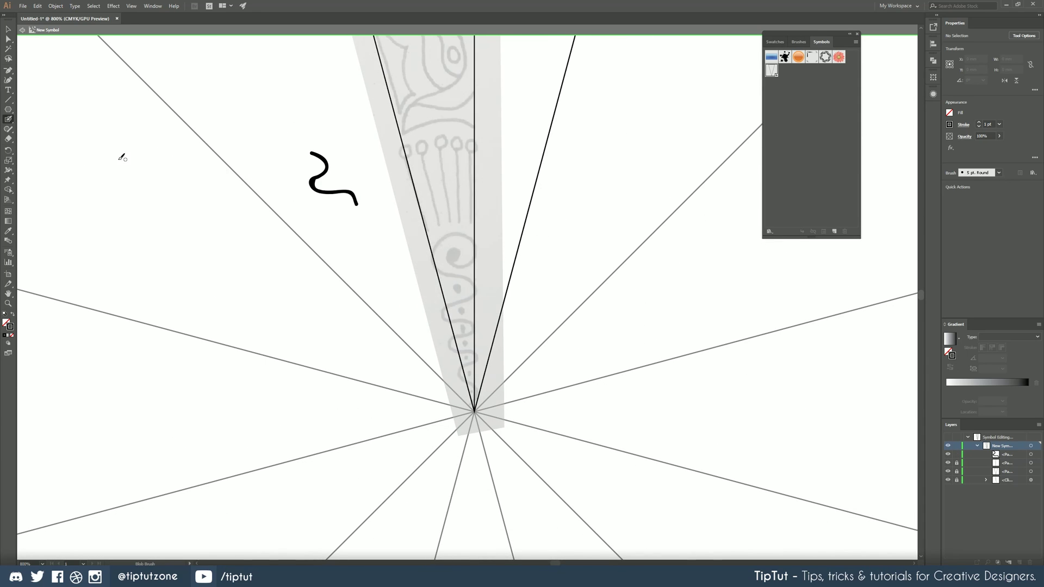
key(ctrl+z)
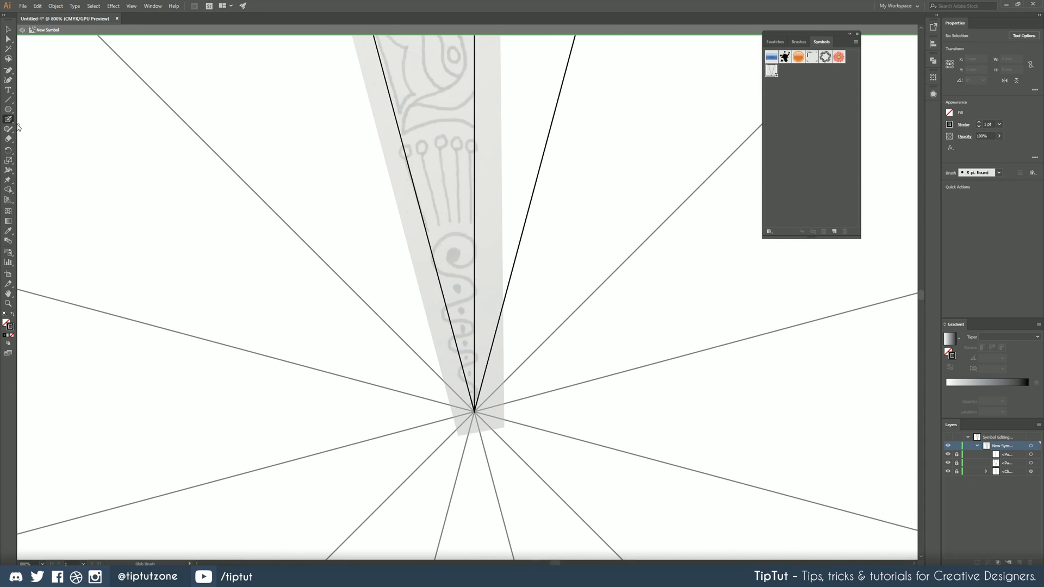
key(b)
mouse_move(355, 228)
mouse_down()
mouse_move(334, 184)
mouse_move(311, 174)
mouse_move(305, 133)
mouse_up()
key(ctrl+z)
key(ctrl+z)
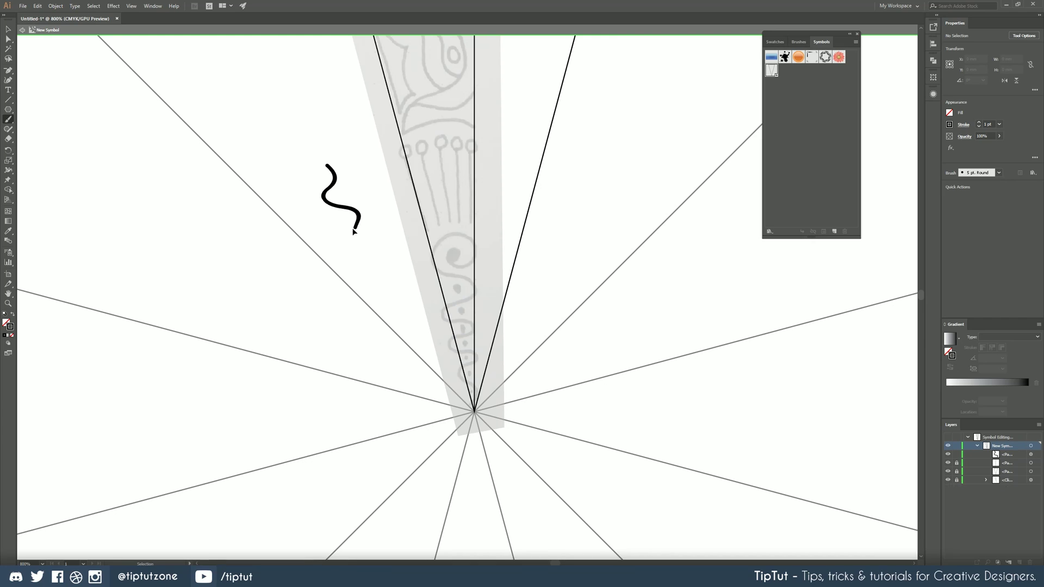
key(ctrl+plus)
key(ctrl+plus)
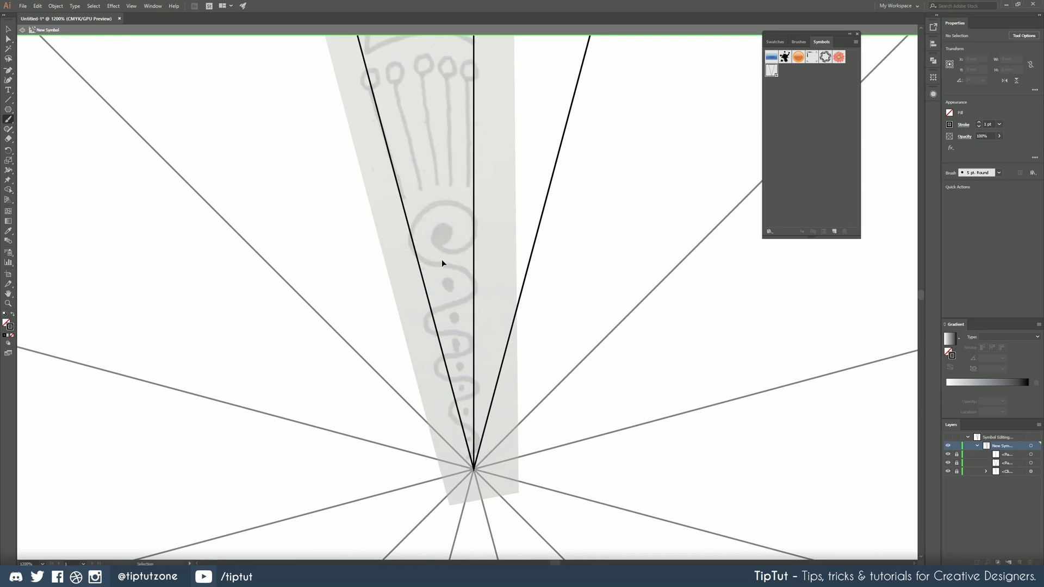
Ink an e-shaped spiral and wave down the slice with a row of dots beside it.
drag(410, 289, 430, 236)
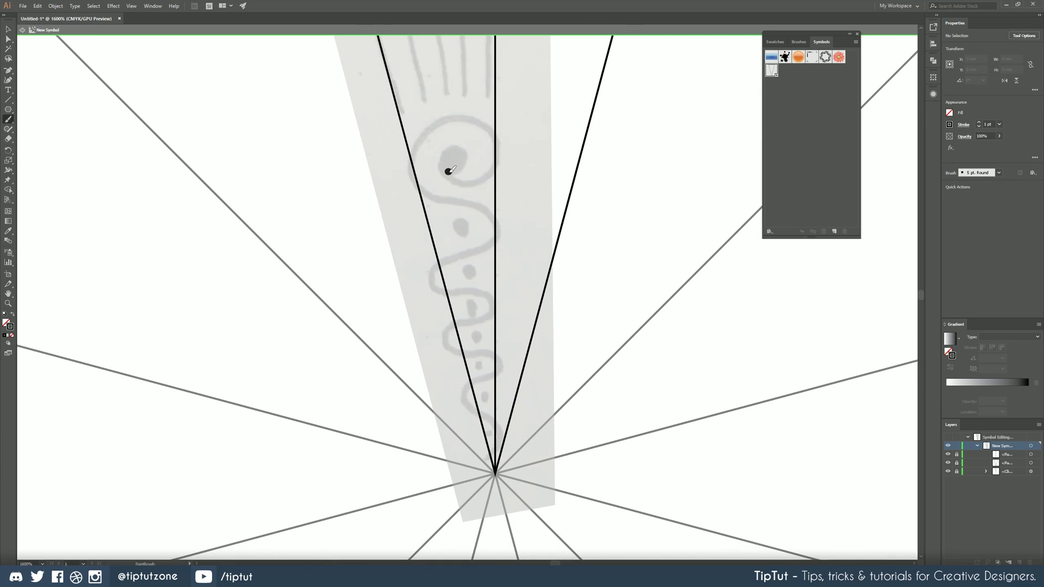
mouse_move(464, 155)
mouse_down()
mouse_move(445, 156)
mouse_move(498, 147)
mouse_move(479, 122)
mouse_move(451, 316)
mouse_move(492, 467)
mouse_up()
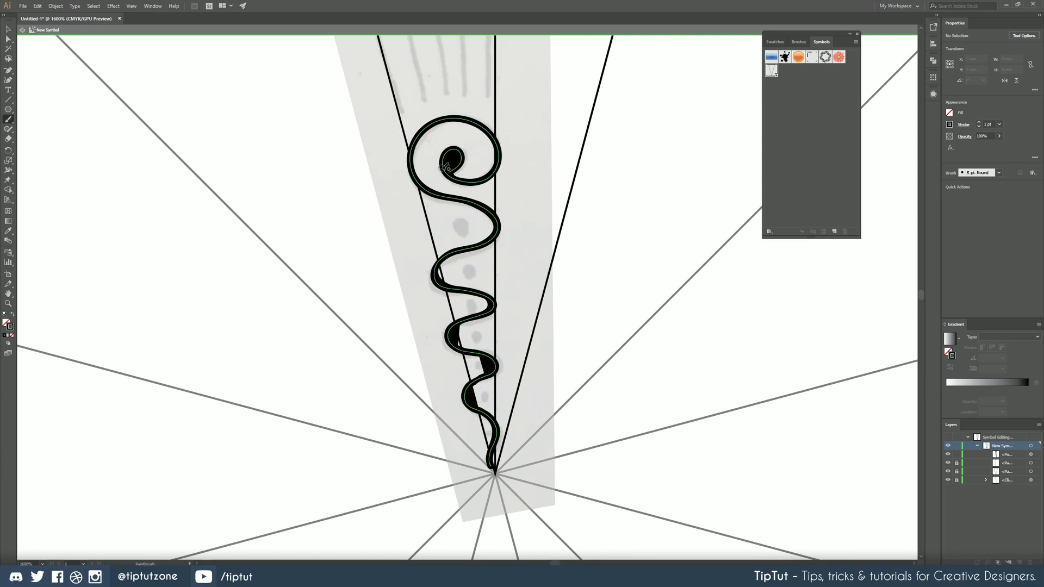
key(ctrl+z)
mouse_move(448, 163)
mouse_down()
mouse_move(438, 122)
mouse_move(478, 242)
mouse_move(450, 334)
mouse_move(497, 356)
mouse_move(474, 405)
mouse_move(492, 468)
mouse_up()
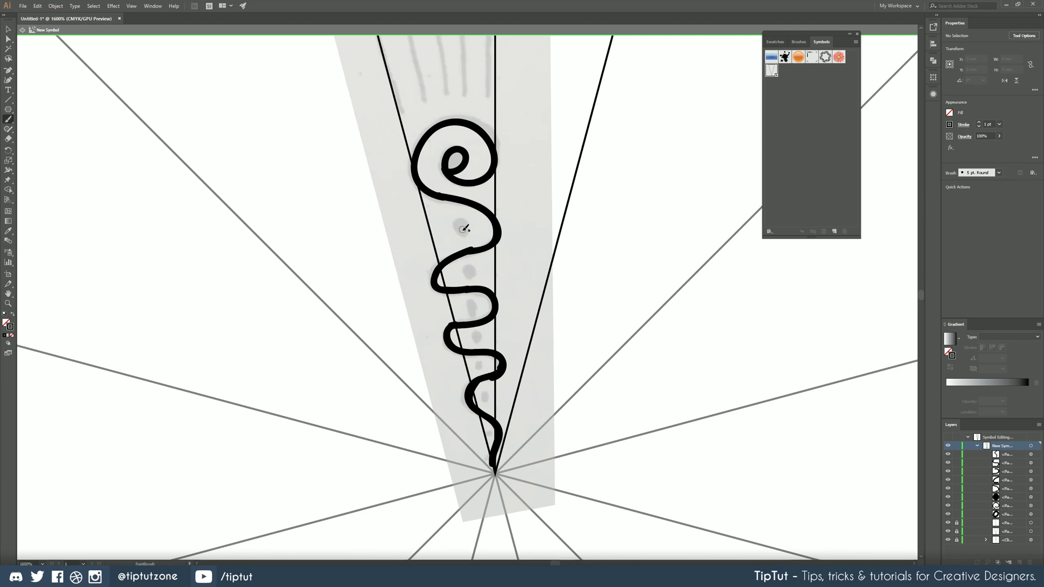
mouse_move(464, 229)
mouse_down()
mouse_move(471, 223)
mouse_move(463, 228)
mouse_up()
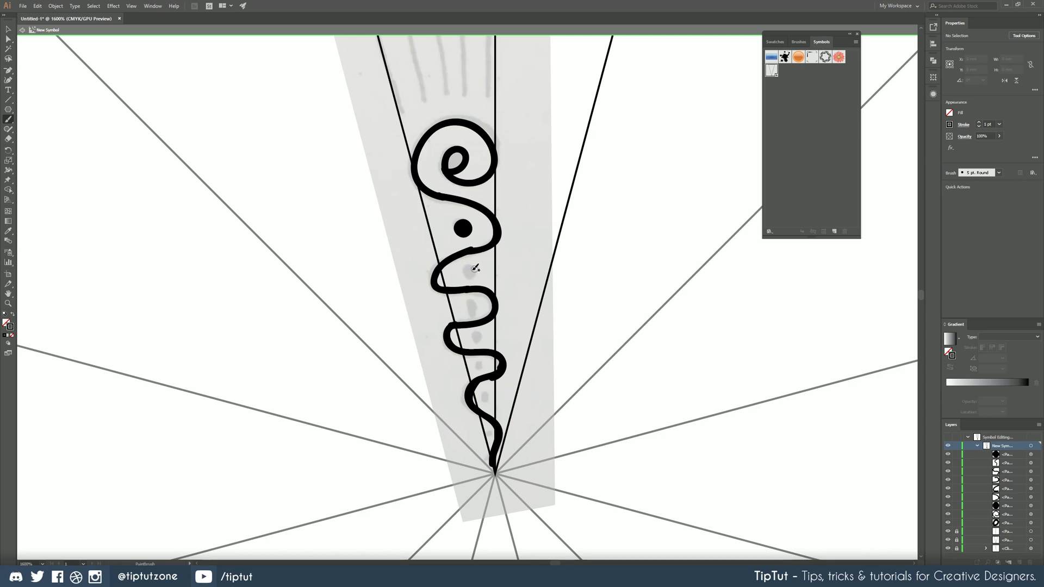
drag(471, 269, 467, 271)
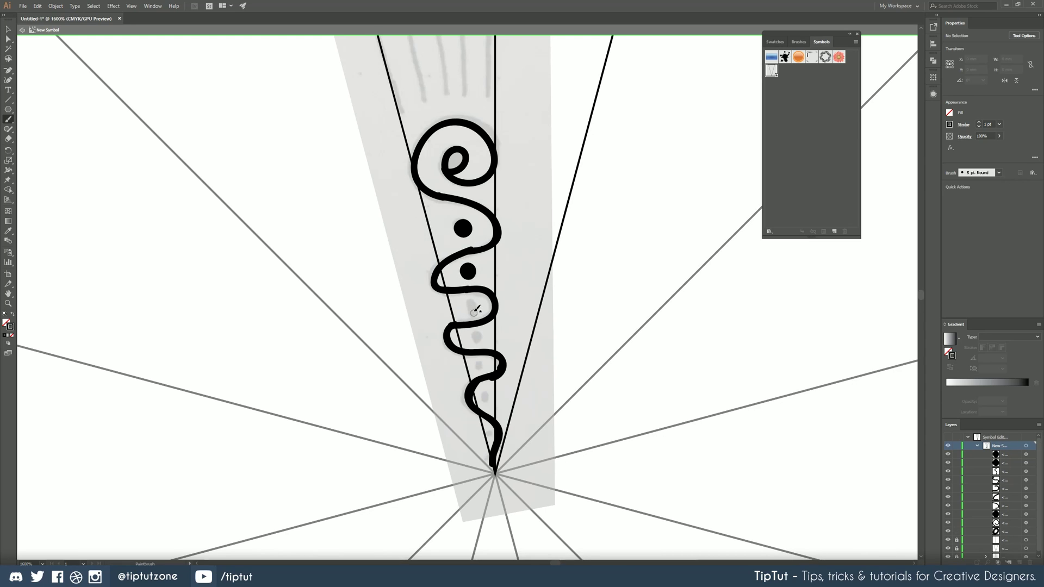
drag(474, 312, 477, 338)
drag(481, 367, 486, 396)
drag(490, 433, 489, 433)
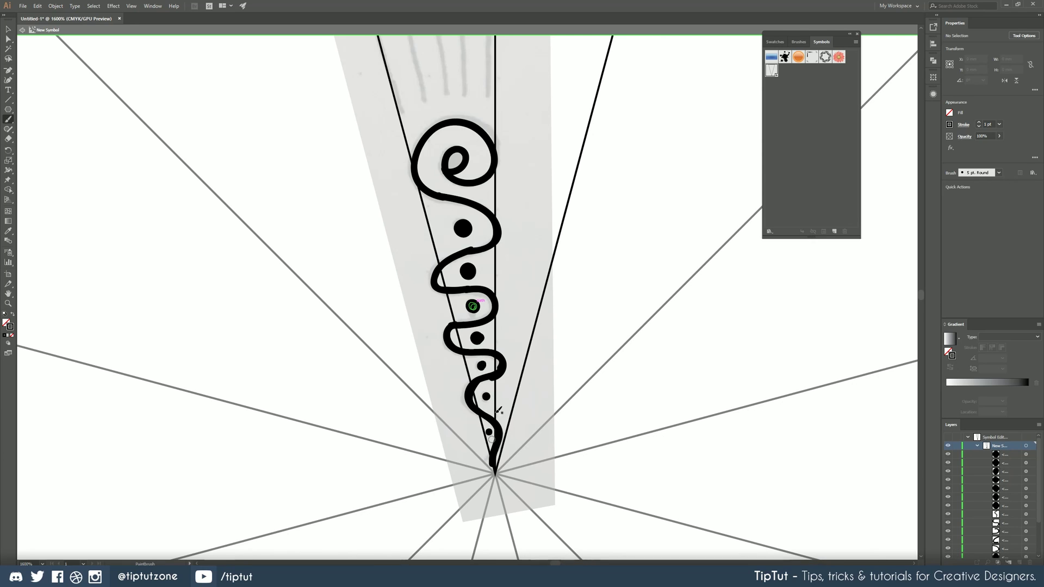
Trace the sketch's stemmed circles, redrawing the stray stem strokes.
scroll(473, 306, up, 5)
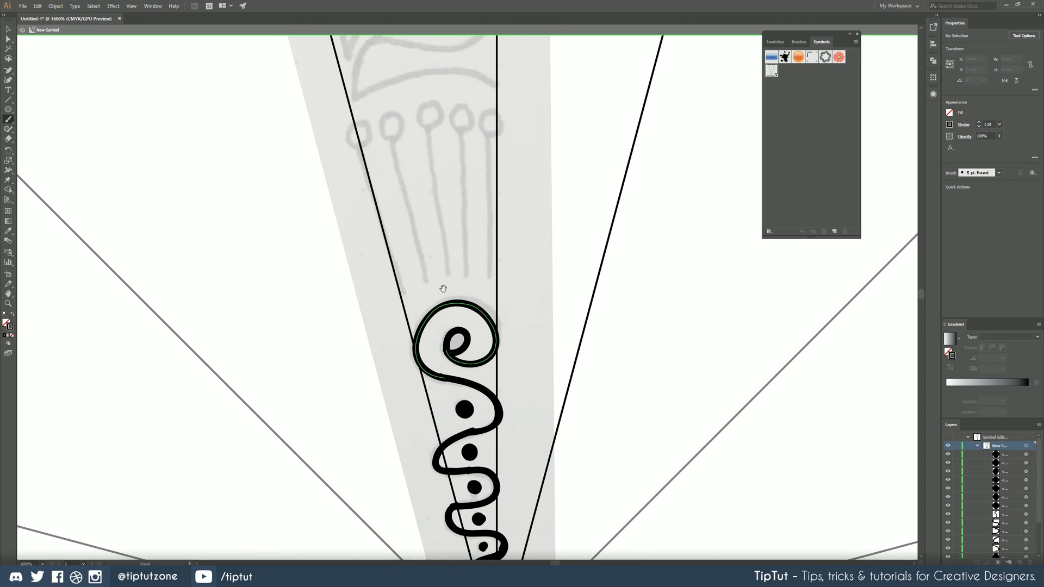
drag(421, 211, 434, 247)
mouse_move(499, 157)
mouse_down()
mouse_move(518, 148)
mouse_move(515, 315)
mouse_up()
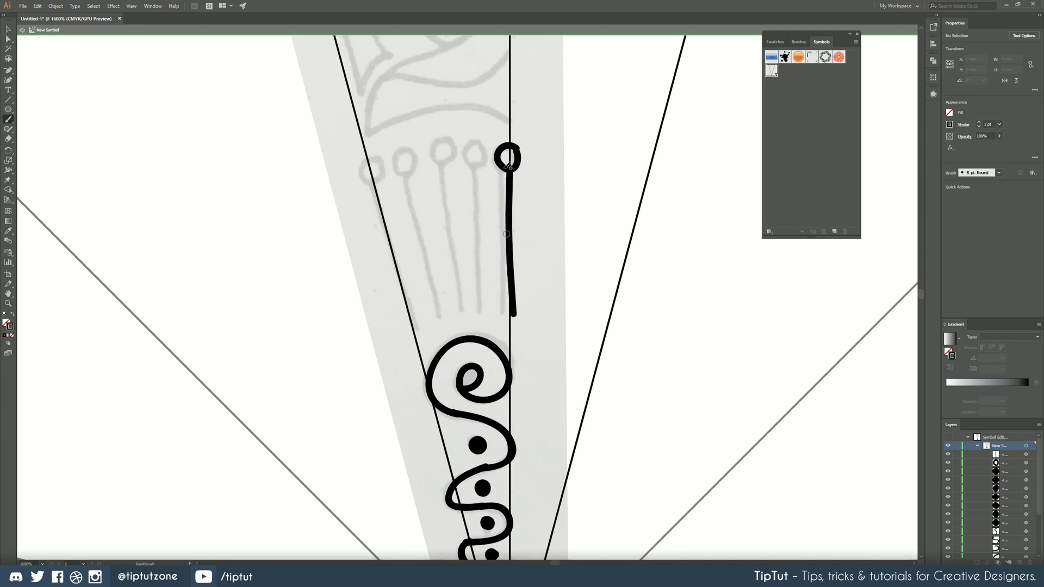
key(ctrl+z)
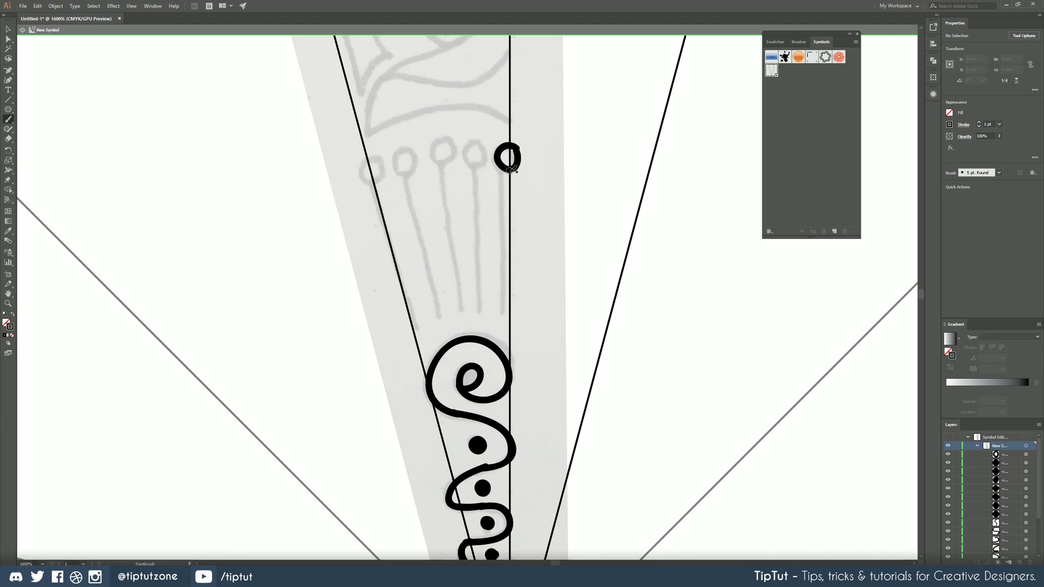
drag(510, 172, 513, 312)
key(ctrl+z)
mouse_move(484, 146)
mouse_down()
mouse_move(474, 140)
mouse_move(483, 145)
mouse_up()
drag(475, 164, 478, 308)
drag(440, 139, 457, 311)
drag(407, 147, 406, 173)
drag(405, 173, 438, 317)
mouse_move(376, 158)
mouse_down()
mouse_move(420, 323)
mouse_move(458, 406)
mouse_up()
Trace the jagged leaf, its small circles and the long curves around the fish body.
mouse_move(439, 197)
mouse_down()
mouse_move(450, 292)
mouse_move(401, 170)
mouse_move(398, 237)
mouse_move(451, 294)
mouse_up()
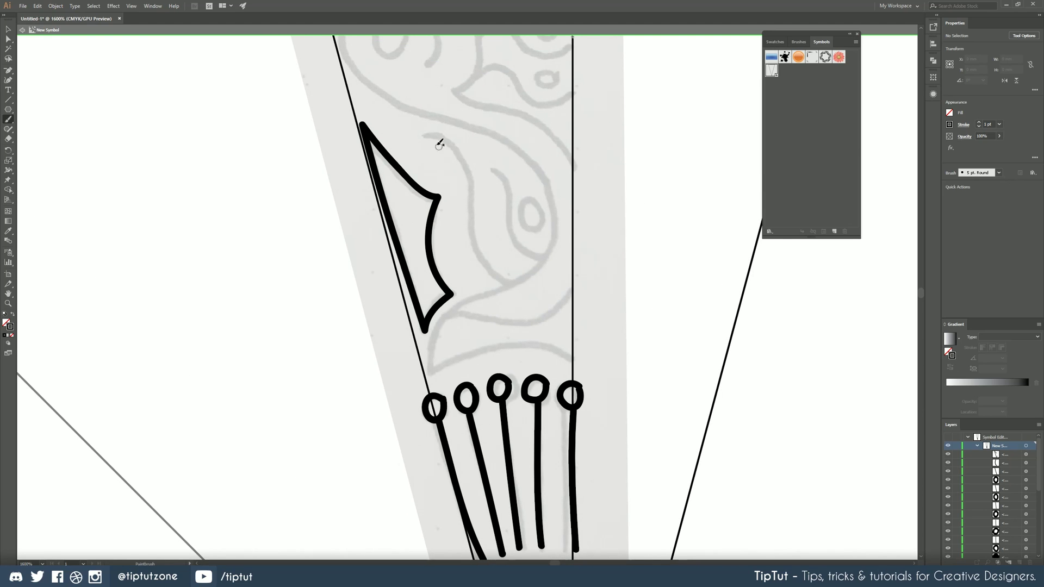
drag(421, 133, 505, 282)
drag(487, 164, 544, 261)
mouse_move(538, 198)
mouse_down()
mouse_move(541, 229)
mouse_move(540, 202)
mouse_up()
drag(538, 206, 589, 295)
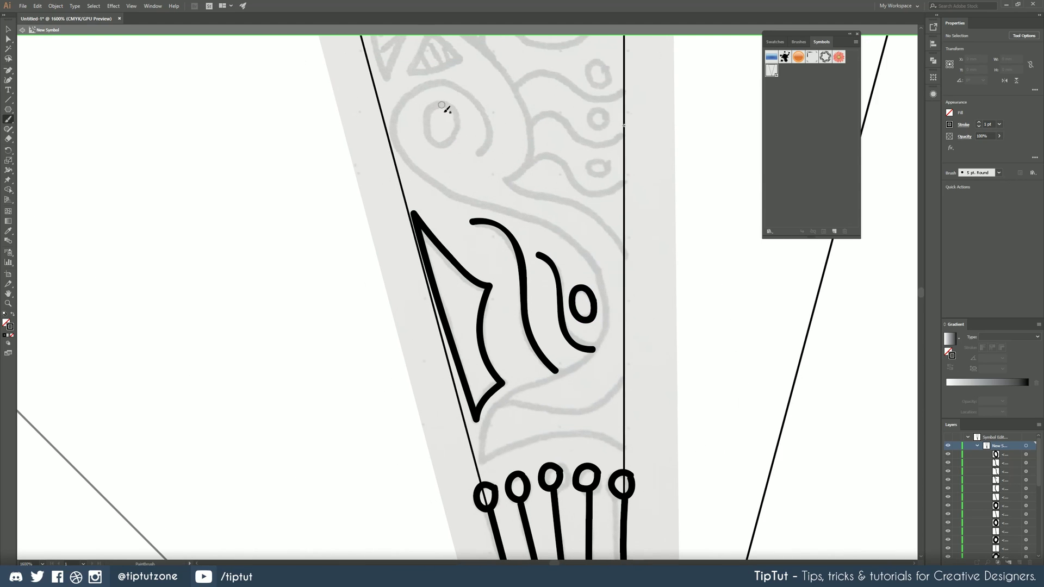
drag(448, 107, 454, 109)
mouse_move(478, 152)
mouse_down()
mouse_move(400, 155)
mouse_move(582, 254)
mouse_move(559, 361)
mouse_move(480, 462)
mouse_up()
mouse_move(593, 265)
mouse_down()
mouse_move(603, 286)
mouse_move(522, 392)
mouse_move(465, 239)
mouse_up()
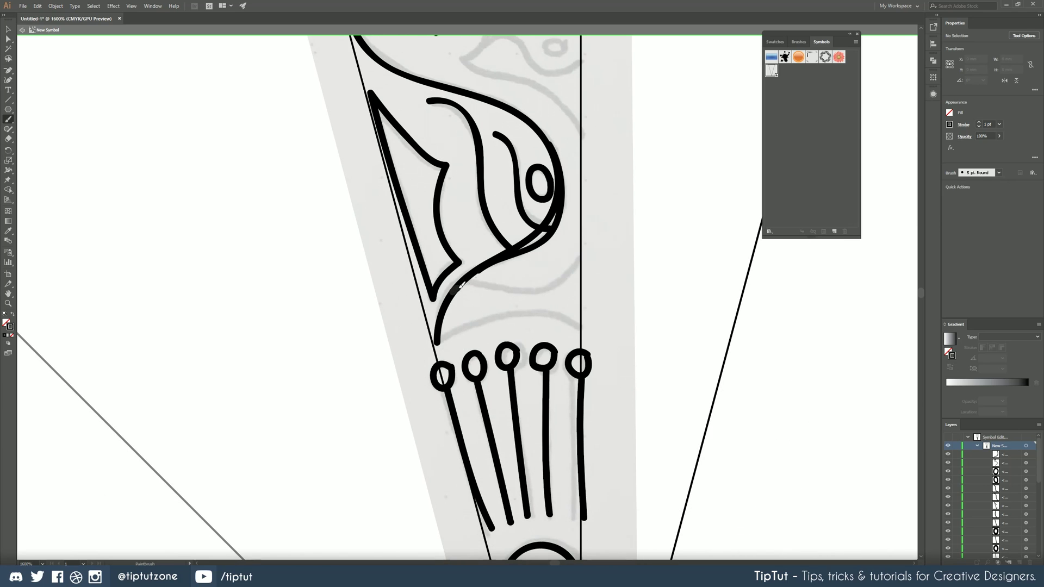
drag(453, 290, 576, 256)
Paint the spiral curl above the fish, two wavy lines and a small oval.
drag(583, 326, 437, 344)
mouse_move(441, 185)
mouse_down()
mouse_move(432, 285)
mouse_move(403, 345)
mouse_up()
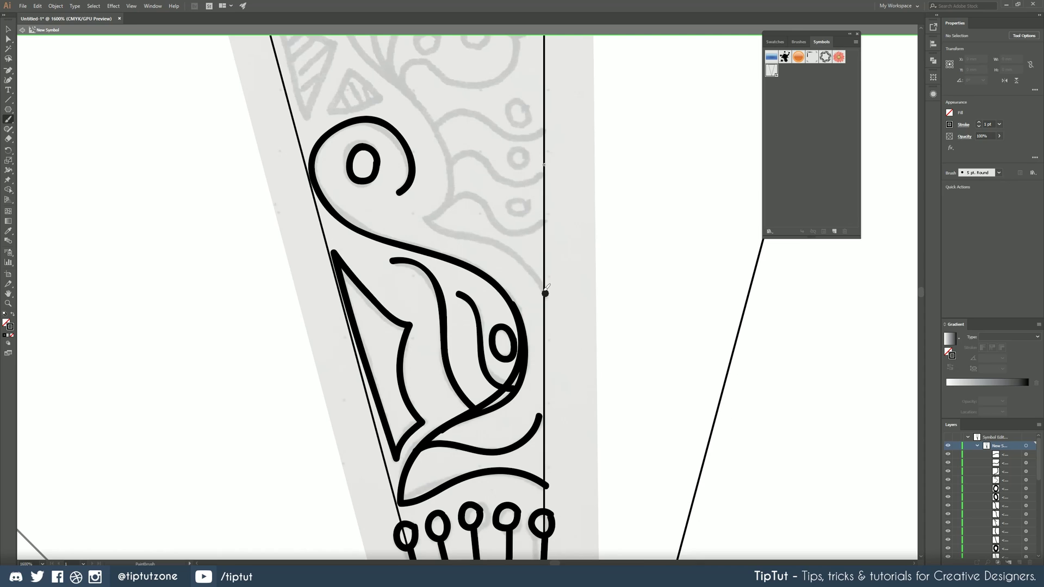
mouse_move(546, 294)
mouse_down()
mouse_move(506, 244)
mouse_move(430, 222)
mouse_move(471, 194)
mouse_move(507, 230)
mouse_move(544, 220)
mouse_up()
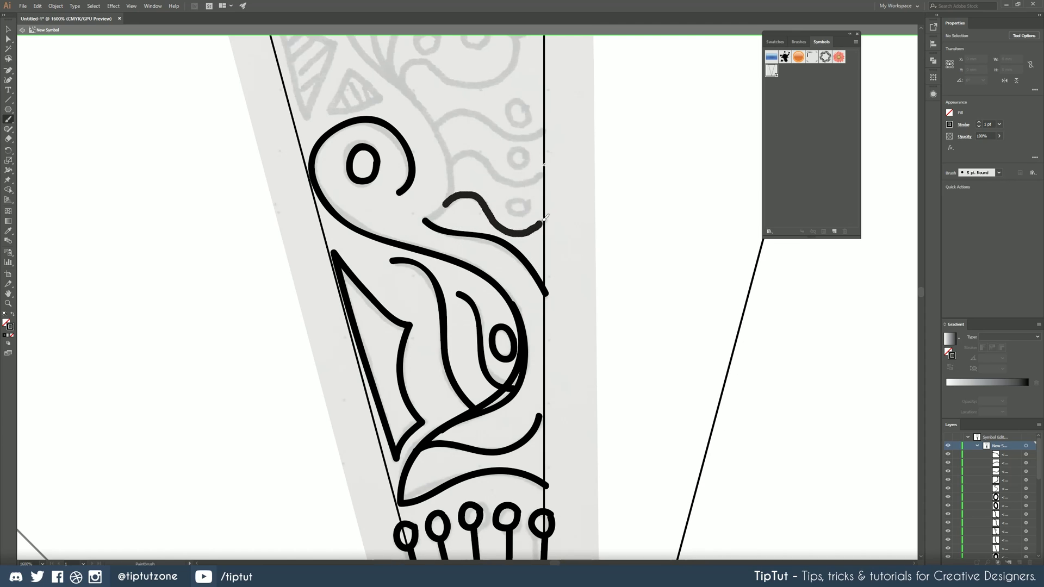
ctrl+click(523, 208)
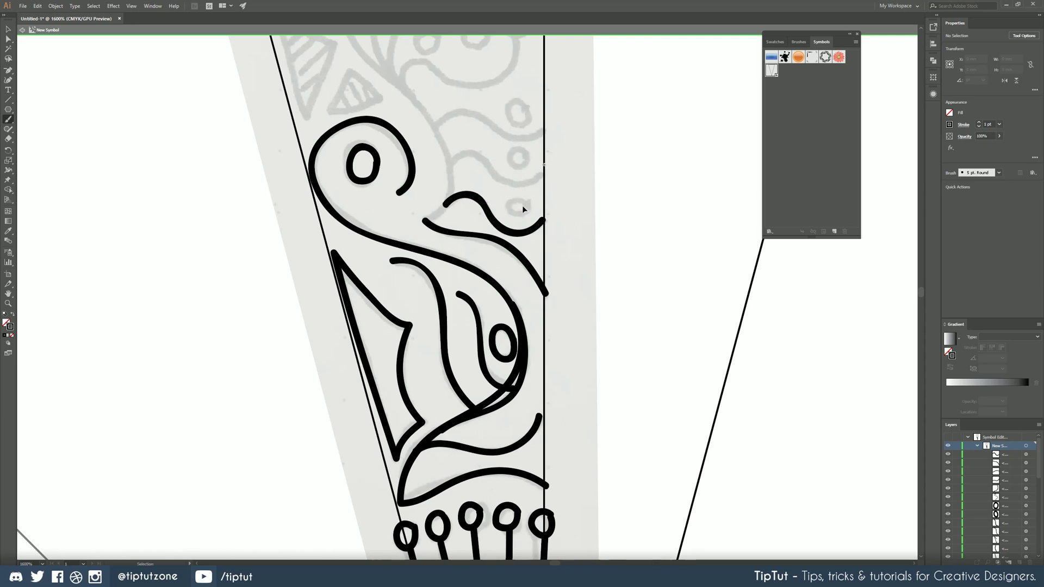
mouse_move(520, 200)
mouse_down()
mouse_move(530, 204)
mouse_move(519, 196)
mouse_up()
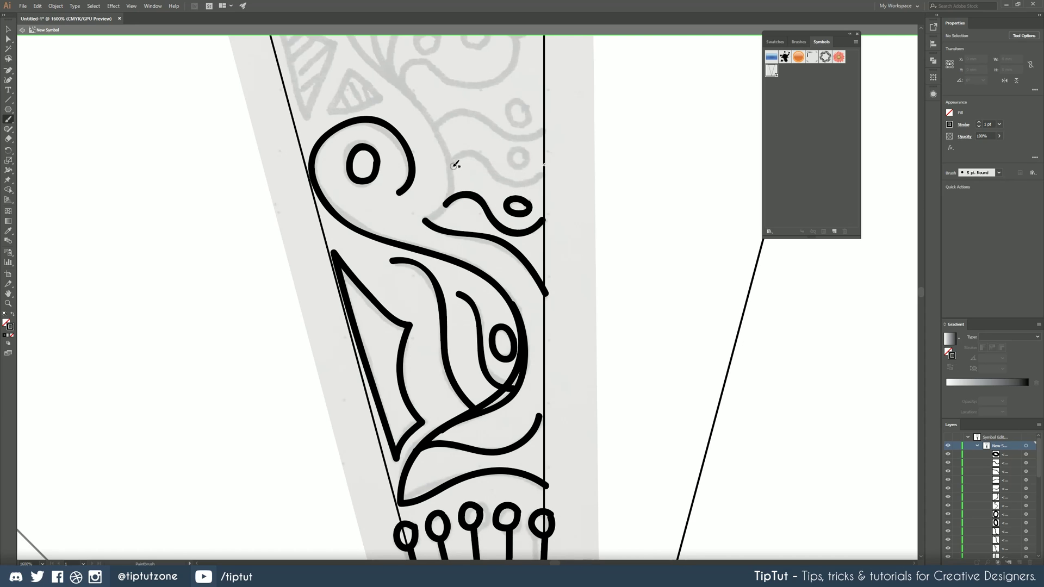
mouse_move(449, 169)
mouse_down()
mouse_move(486, 159)
mouse_move(528, 184)
mouse_move(541, 172)
mouse_move(508, 162)
mouse_move(526, 156)
mouse_move(515, 182)
mouse_move(511, 166)
mouse_move(509, 190)
mouse_move(548, 194)
mouse_up()
Add two small circles and a C-shaped curl at the top right, undoing the stray strokes.
scroll(525, 163, up, 2)
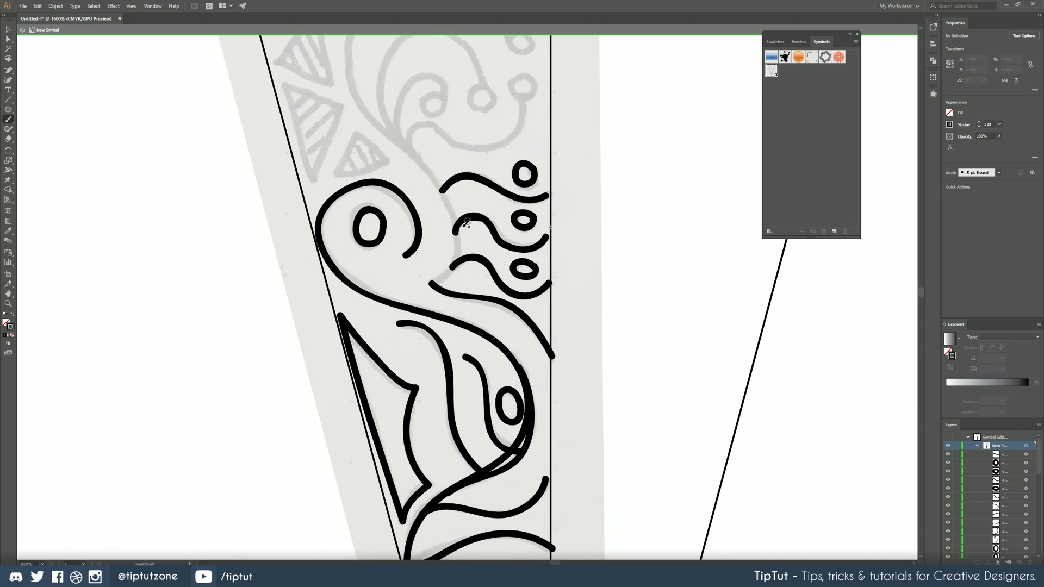
drag(398, 103, 428, 156)
mouse_move(564, 90)
mouse_down()
mouse_move(585, 148)
mouse_move(563, 144)
mouse_up()
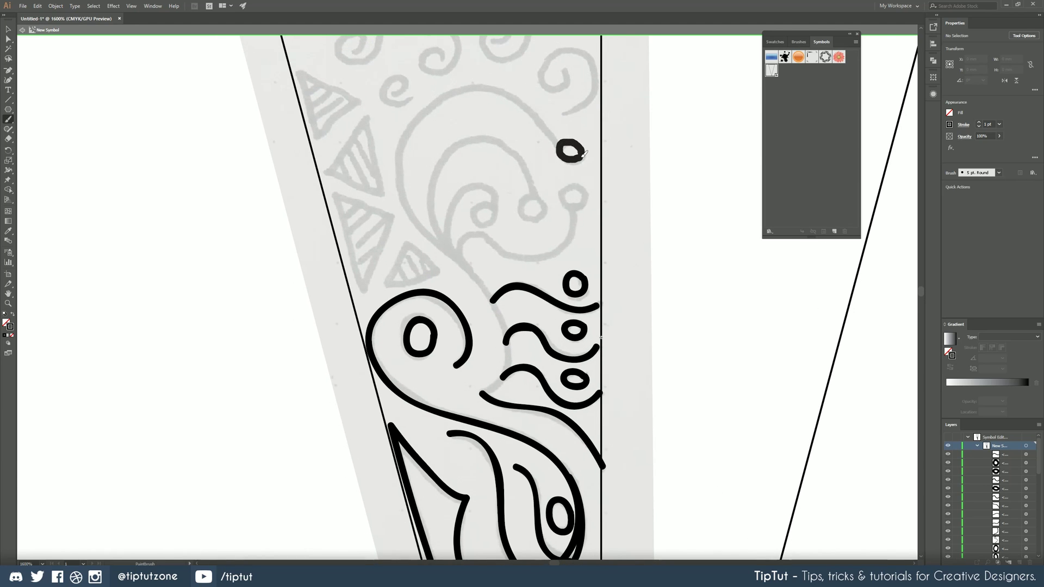
drag(583, 155, 584, 156)
mouse_move(577, 179)
mouse_down()
mouse_move(590, 189)
mouse_move(560, 202)
mouse_move(575, 185)
mouse_move(545, 199)
mouse_move(532, 190)
mouse_move(519, 211)
mouse_move(533, 193)
mouse_up()
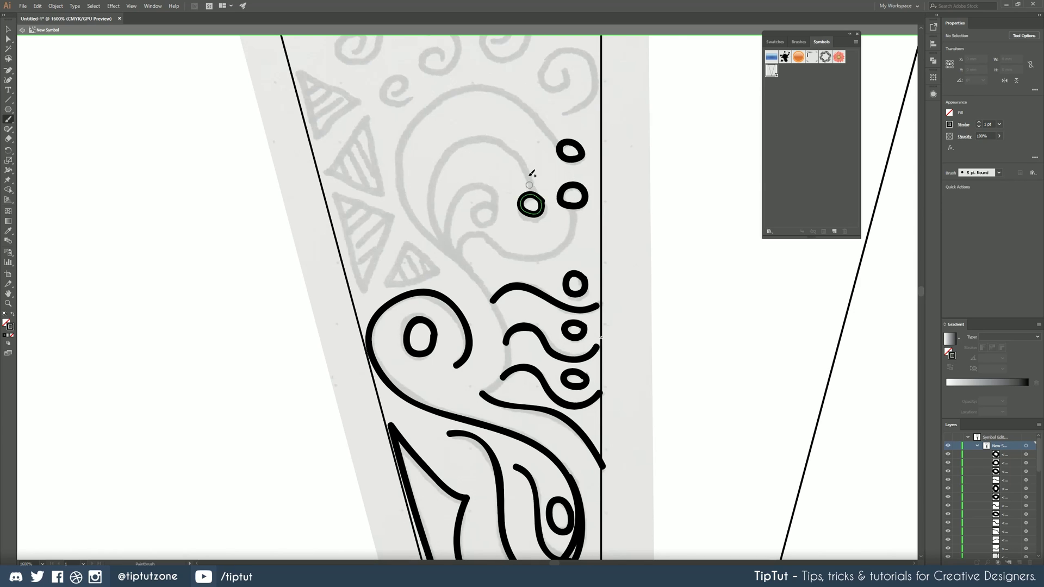
mouse_move(600, 58)
mouse_down()
mouse_move(579, 86)
mouse_move(602, 96)
mouse_up()
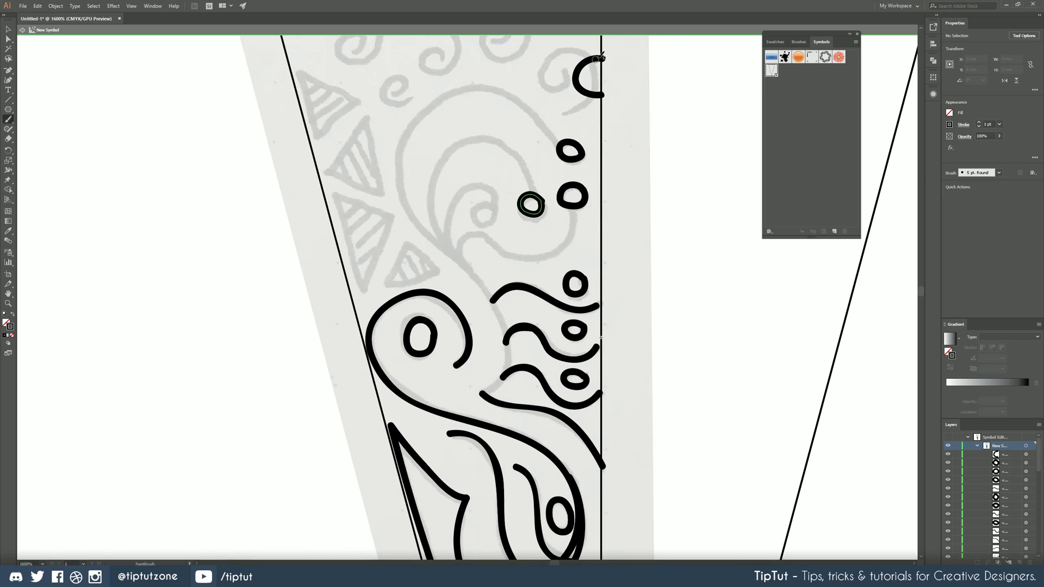
drag(602, 58, 603, 102)
key(ctrl+z)
key(ctrl+z)
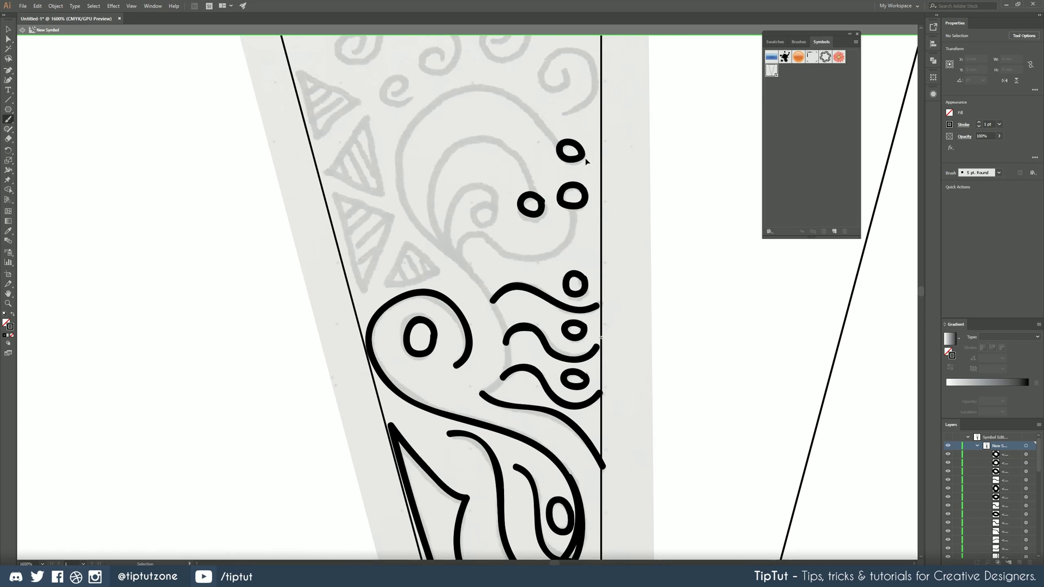
mouse_move(572, 62)
mouse_down()
mouse_move(601, 70)
mouse_move(582, 96)
mouse_move(626, 58)
mouse_up()
key(ctrl+z)
key(ctrl+z)
Trace the spiral with its small ring, outer and inner arcs, and the wave below.
drag(494, 154, 523, 174)
mouse_move(516, 224)
mouse_down()
mouse_move(523, 239)
mouse_move(521, 204)
mouse_move(483, 217)
mouse_move(491, 278)
mouse_up()
key(ctrl+z)
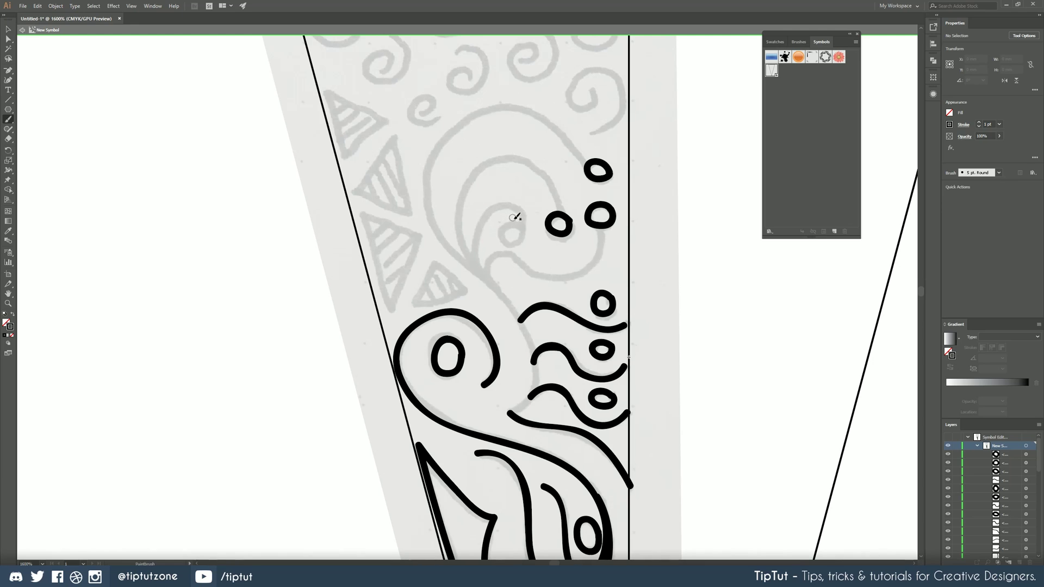
mouse_move(521, 221)
mouse_down()
mouse_move(518, 243)
mouse_move(525, 213)
mouse_move(490, 212)
mouse_move(479, 267)
mouse_up()
mouse_move(510, 415)
mouse_down()
mouse_move(429, 202)
mouse_move(589, 162)
mouse_up()
mouse_move(466, 256)
mouse_down()
mouse_move(458, 213)
mouse_move(562, 211)
mouse_up()
drag(502, 293, 602, 237)
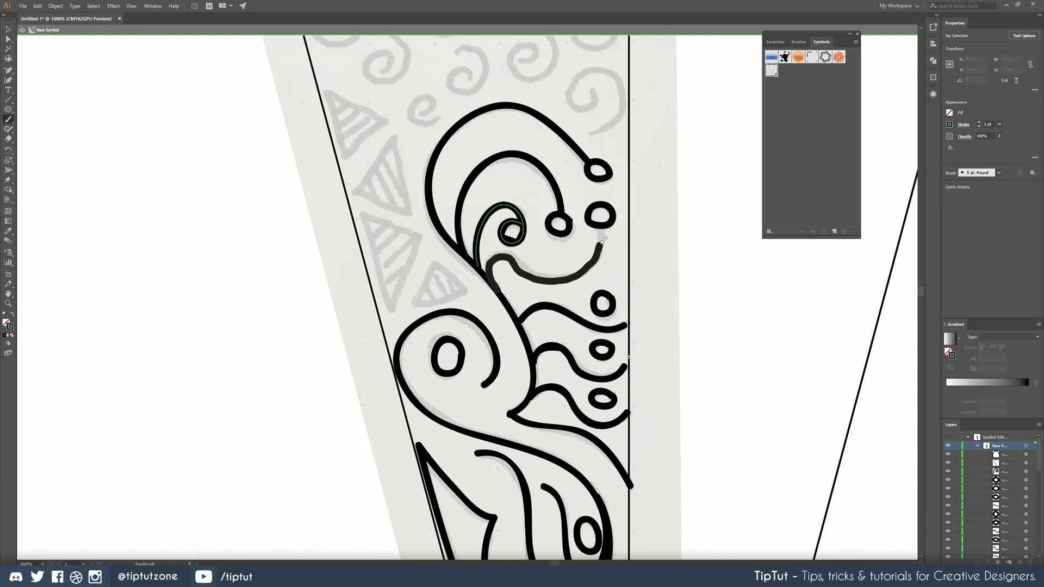
key(ctrl+z)
drag(501, 294, 549, 272)
drag(548, 273, 600, 228)
Outline and hatch the four sketched triangles.
mouse_move(447, 170)
mouse_down()
mouse_move(543, 305)
mouse_move(567, 287)
mouse_up()
drag(443, 205, 462, 247)
drag(471, 221, 456, 238)
mouse_move(496, 185)
mouse_down()
mouse_move(508, 256)
mouse_move(497, 186)
mouse_up()
drag(472, 220, 504, 239)
drag(444, 197, 460, 238)
mouse_move(512, 239)
mouse_down()
mouse_move(515, 276)
mouse_move(512, 240)
mouse_up()
drag(485, 82, 513, 262)
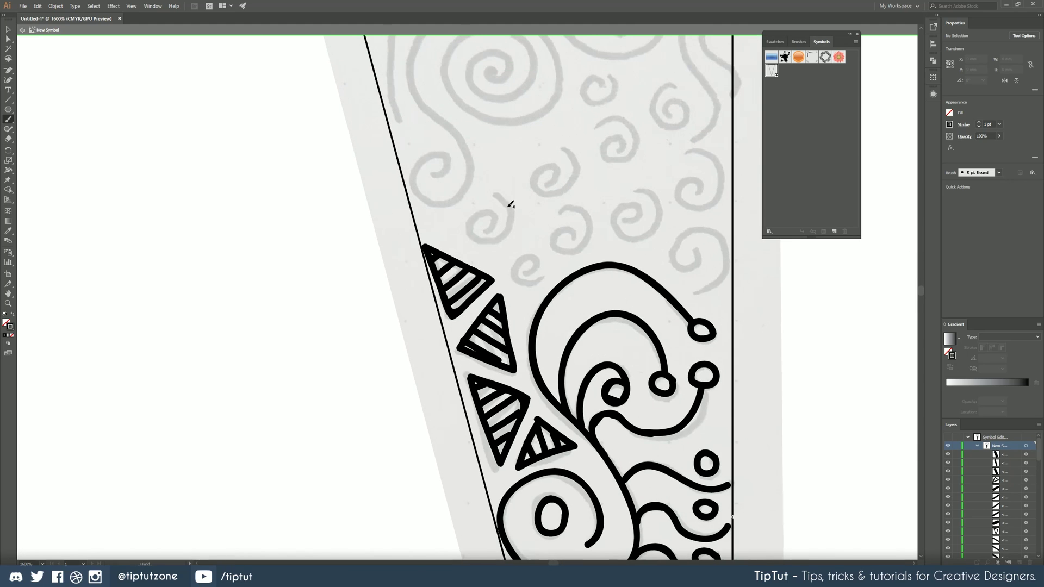
Trace the small spiral curls, the large spiral's inner arc, a small circle and the S-curve.
drag(488, 222, 495, 189)
drag(531, 270, 544, 273)
drag(551, 178, 560, 155)
drag(571, 217, 417, 216)
drag(547, 185, 540, 148)
drag(466, 126, 483, 265)
drag(544, 206, 535, 232)
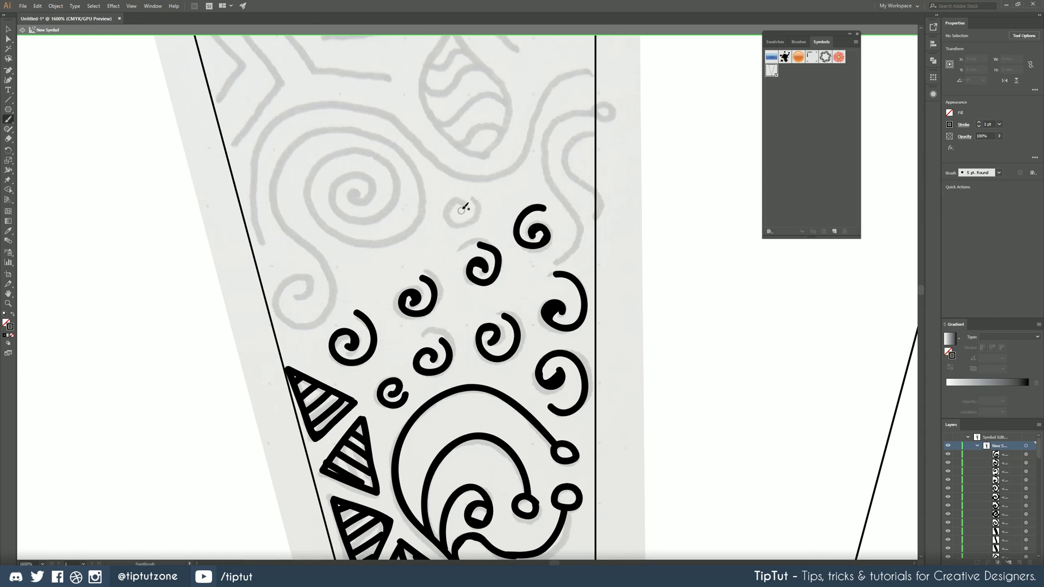
drag(466, 205, 469, 197)
drag(508, 201, 508, 287)
drag(511, 179, 512, 180)
drag(510, 179, 474, 328)
Ink the long wavy line, the edge stroke, the large spiral and the chevron.
drag(373, 205, 504, 243)
mouse_move(644, 178)
mouse_down()
mouse_move(353, 210)
mouse_move(319, 351)
mouse_up()
drag(287, 268, 307, 356)
mouse_move(346, 404)
mouse_down()
mouse_move(345, 246)
mouse_move(349, 290)
mouse_move(402, 306)
mouse_up()
drag(347, 185, 351, 297)
drag(238, 233, 263, 323)
mouse_move(234, 171)
mouse_down()
mouse_move(297, 241)
mouse_move(281, 360)
mouse_up()
mouse_move(272, 168)
mouse_down()
mouse_move(323, 230)
mouse_move(434, 294)
mouse_up()
Draw the wavy-lined leaf, the top spiral, a small circle and curved strokes near the top.
mouse_move(499, 238)
mouse_down()
mouse_move(554, 344)
mouse_move(500, 238)
mouse_up()
drag(483, 285, 517, 272)
drag(477, 311, 533, 291)
drag(485, 338, 554, 314)
drag(473, 173, 520, 145)
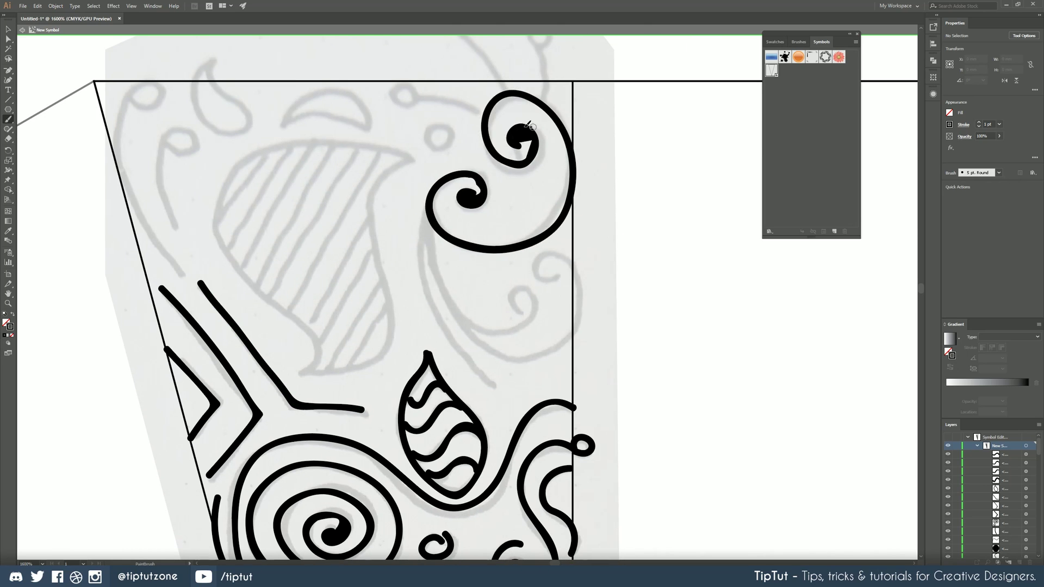
drag(452, 130, 451, 130)
drag(473, 326, 473, 241)
drag(428, 115, 493, 305)
drag(432, 132, 555, 188)
drag(465, 236, 518, 221)
drag(522, 191, 613, 325)
Add two antennae, a ball-tipped line, crescent, teardrop, curved stem and the large leaf outline.
drag(635, 148, 630, 85)
drag(599, 138, 545, 69)
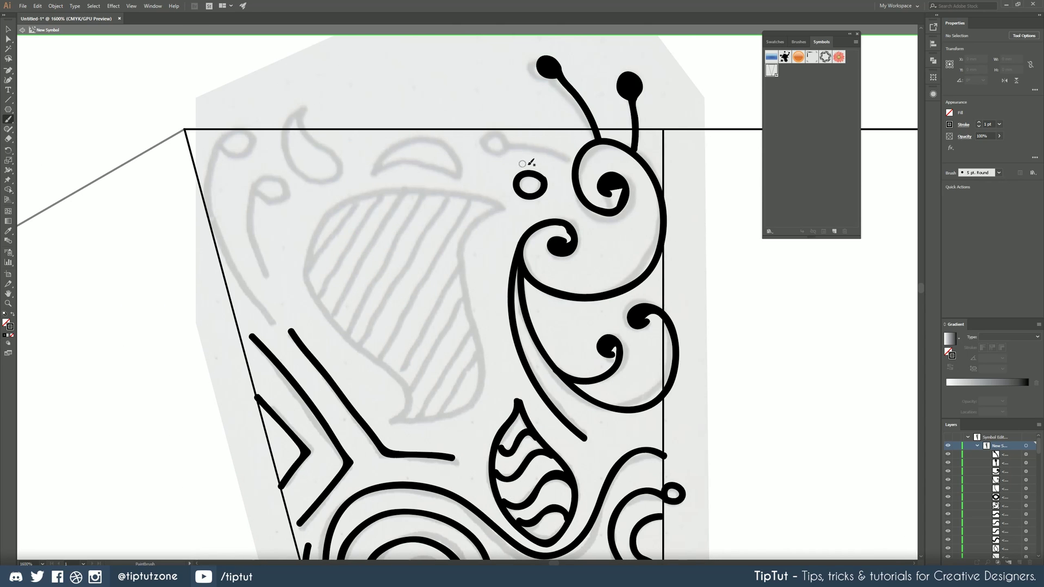
drag(565, 157, 494, 136)
drag(435, 179, 488, 157)
mouse_move(426, 152)
mouse_down()
mouse_move(511, 152)
mouse_move(426, 153)
mouse_up()
mouse_move(360, 91)
mouse_down()
mouse_move(380, 157)
mouse_move(360, 91)
mouse_up()
drag(334, 228, 377, 275)
drag(360, 146, 359, 143)
drag(359, 145, 371, 231)
Fill the large leaf with parallel hatch lines, then zoom out to 300% to view the whole slice.
mouse_move(605, 162)
mouse_down()
mouse_move(540, 146)
mouse_move(492, 375)
mouse_up()
drag(606, 162, 492, 375)
mouse_move(460, 155)
mouse_down()
mouse_move(416, 236)
mouse_move(449, 287)
mouse_up()
drag(554, 152, 468, 301)
drag(576, 158, 479, 311)
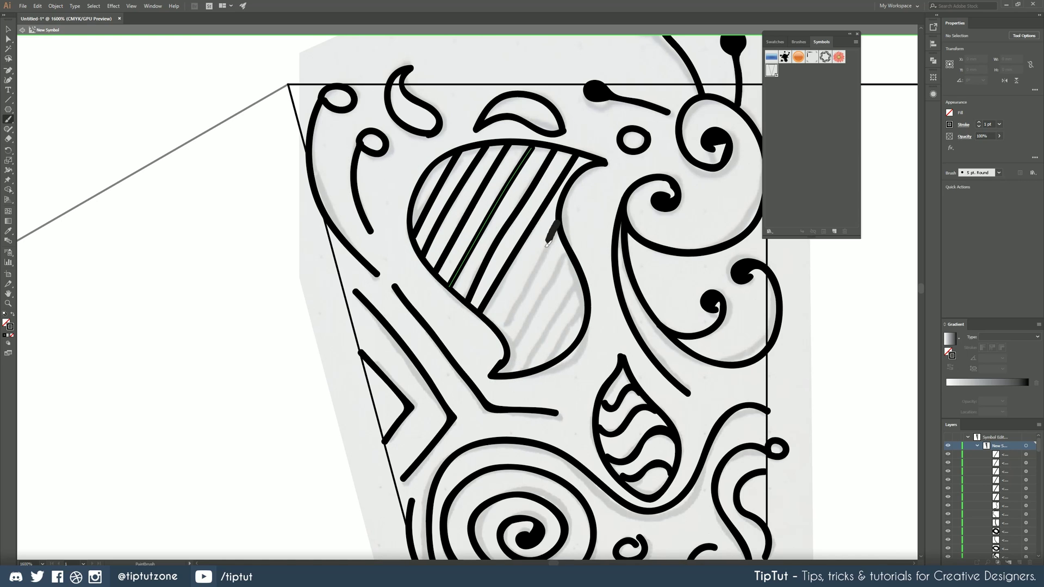
drag(560, 222, 497, 329)
drag(569, 255, 508, 363)
drag(578, 279, 520, 370)
drag(584, 301, 550, 360)
scroll(451, 147, down, 5)
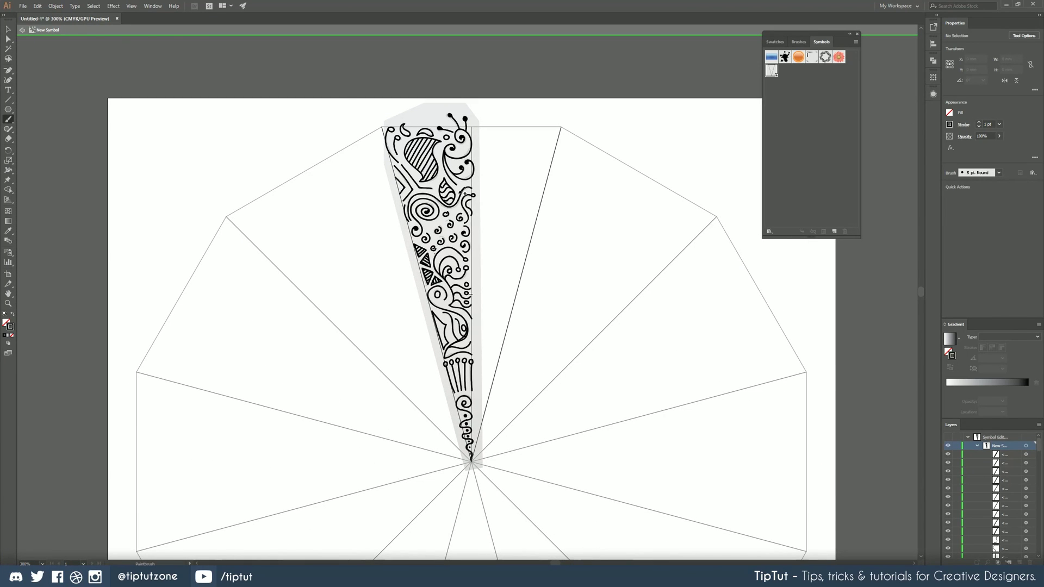
Select the sketch, guide triangle and centre line layers and delete them.
key(v)
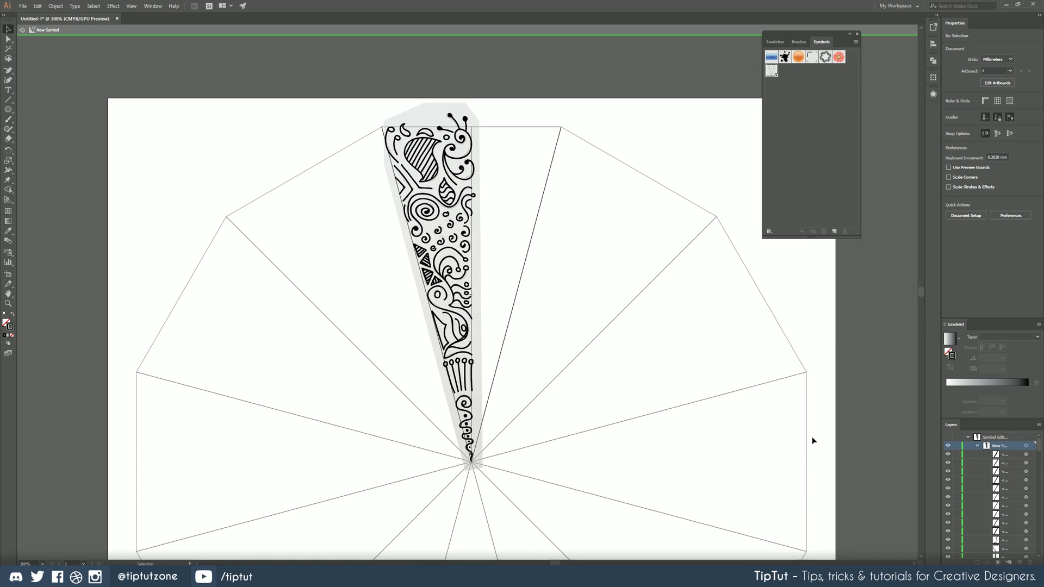
scroll(983, 508, down, 10)
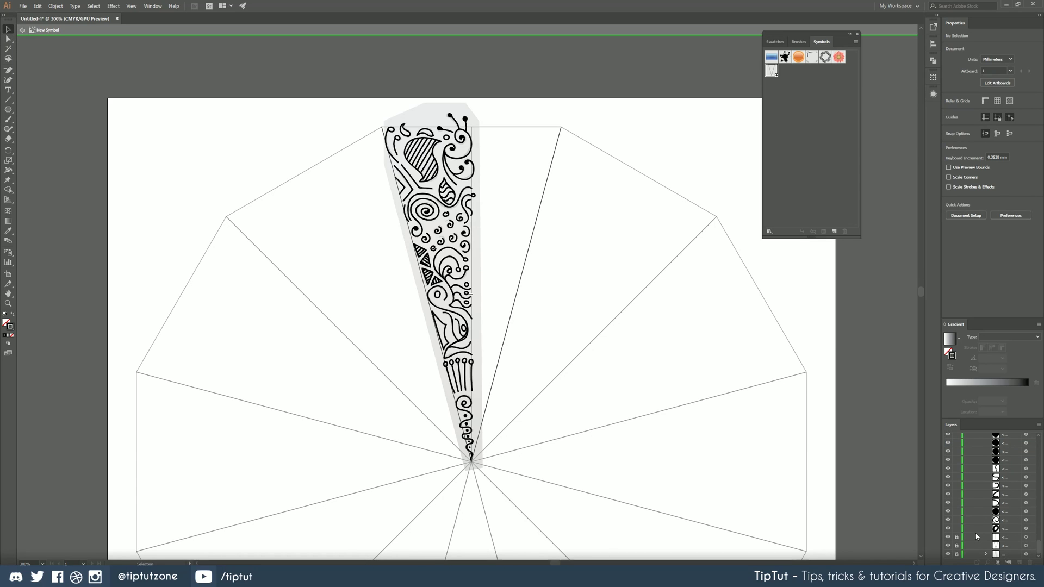
click(1026, 537)
shift+click(1026, 545)
shift+click(1026, 554)
click(1013, 537)
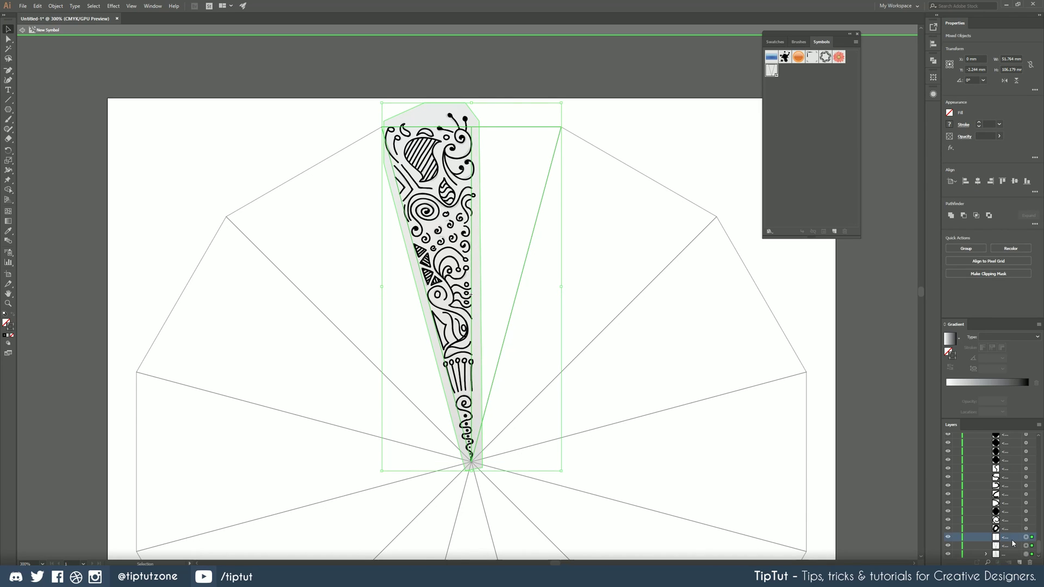
shift+click(1014, 554)
click(1028, 561)
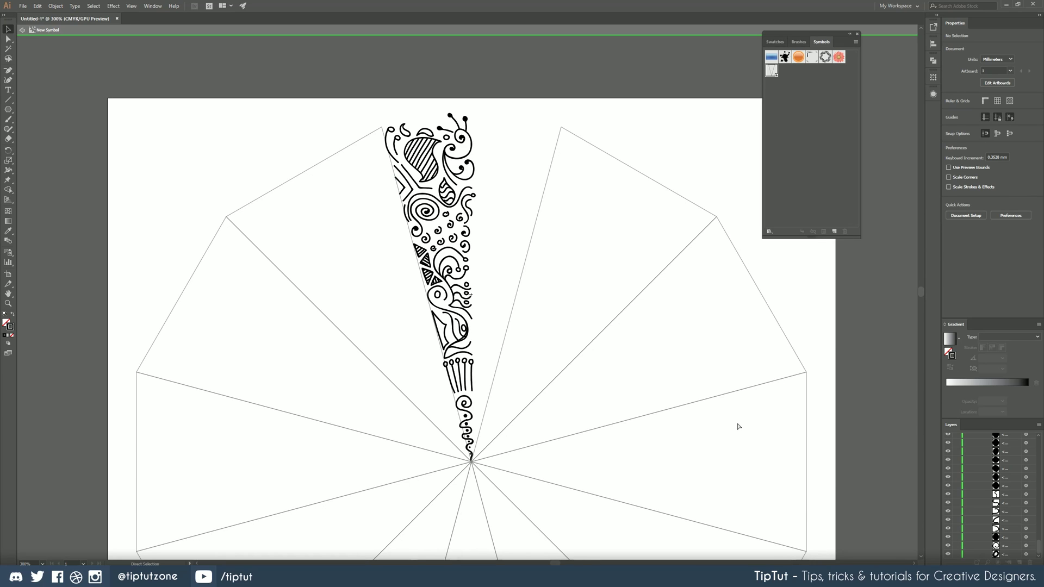
Restore the centre line, then delete only the grey sketch and guide triangle layers.
key(ctrl+z)
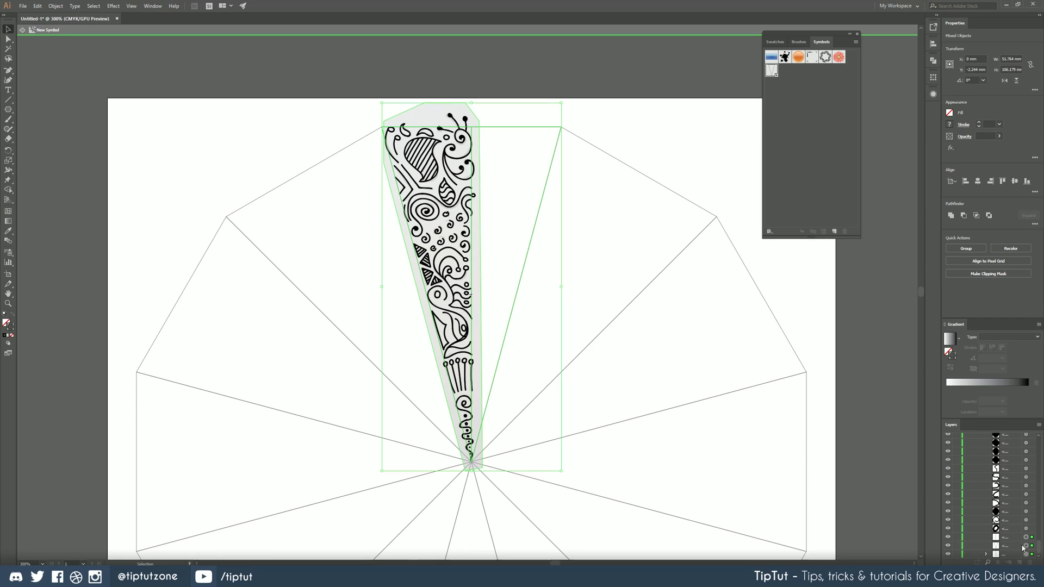
click(1026, 545)
shift+click(1026, 554)
click(1010, 546)
shift+click(1010, 555)
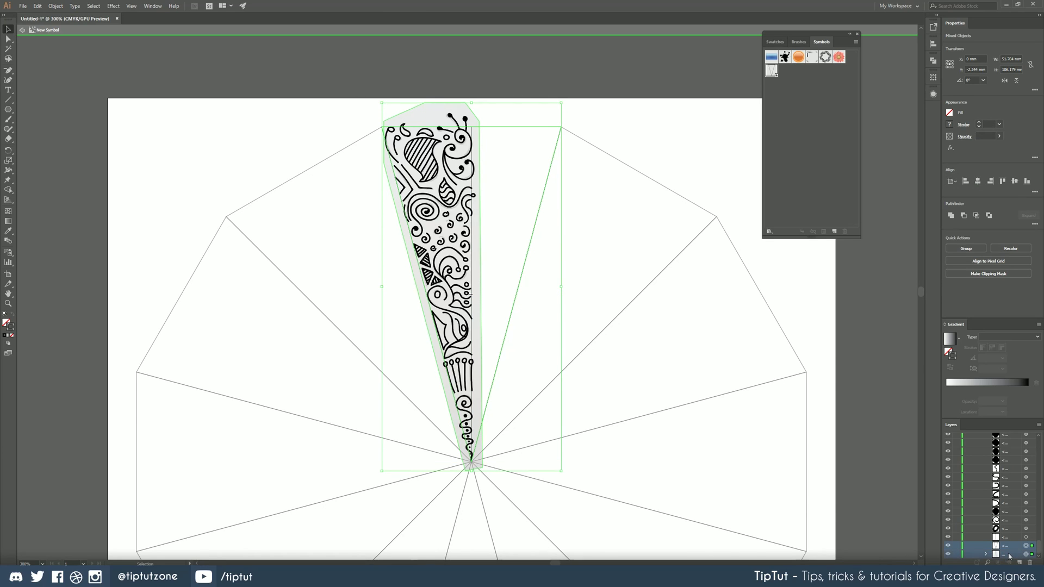
click(1023, 562)
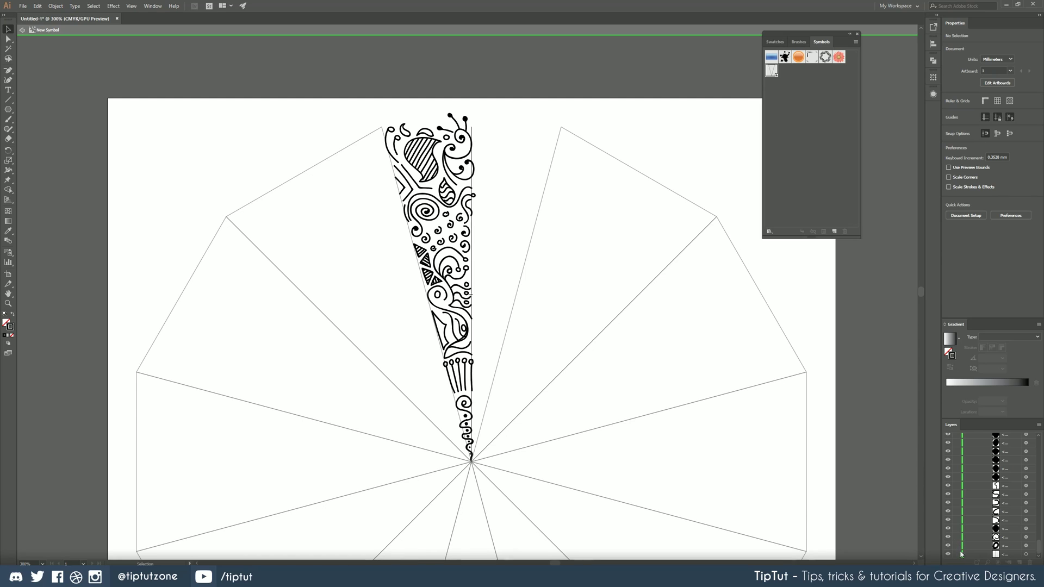
Marquee-select all the black doodle paths and group them with Ctrl+G.
mouse_move(348, 99)
mouse_down()
mouse_move(531, 389)
mouse_move(541, 481)
mouse_up()
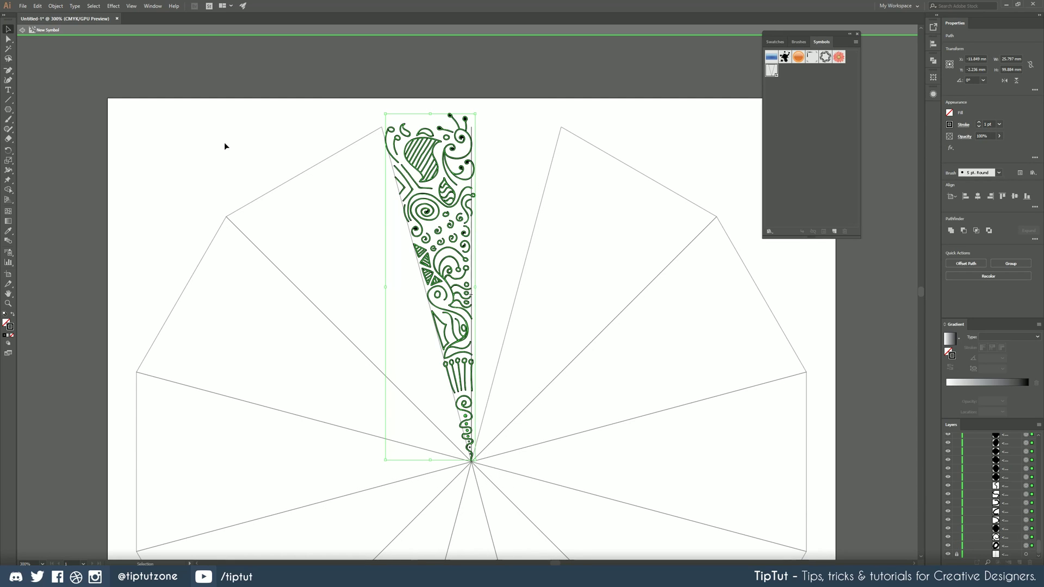
key(ctrl+g)
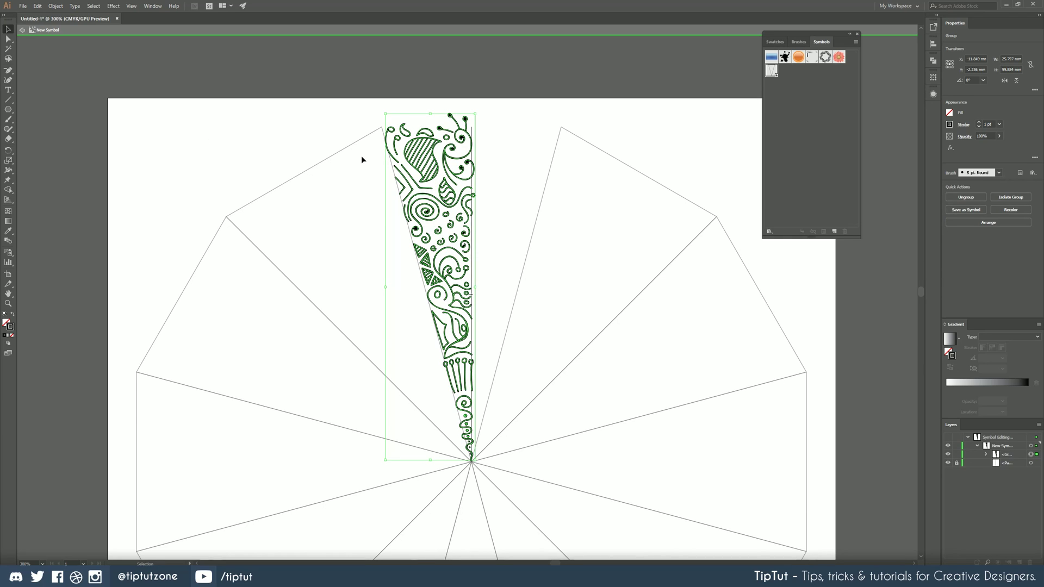
key(a)
key(v)
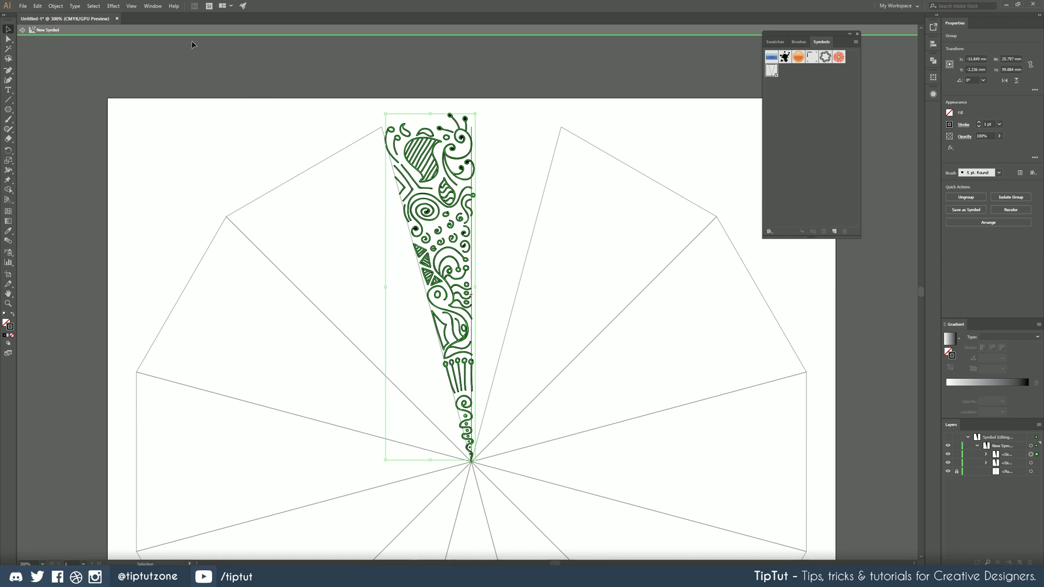
Make a vertically mirrored copy of the group with Object > Transform > Reflect.
click(56, 6)
mouse_move(73, 15)
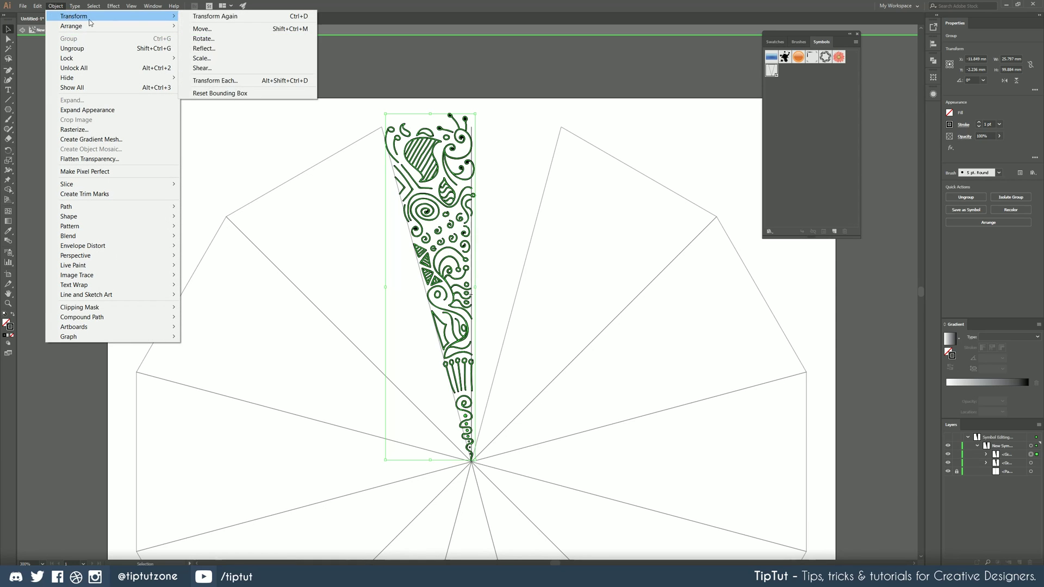
click(206, 48)
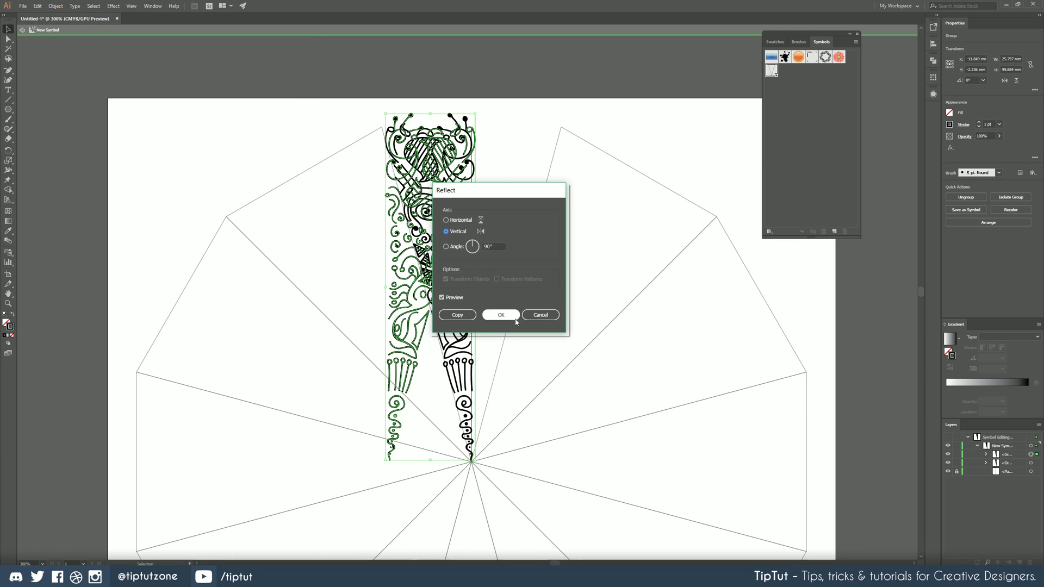
click(500, 315)
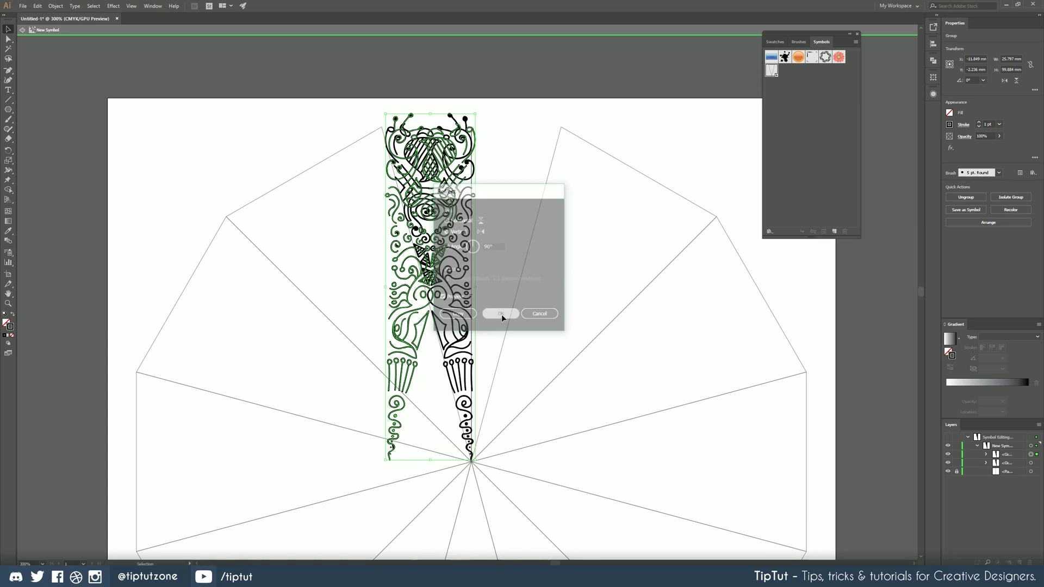
Move the mirrored copy beside the original and butt its edge against the centre line.
drag(391, 229, 550, 229)
scroll(500, 227, up, 3)
scroll(496, 151, up, 2)
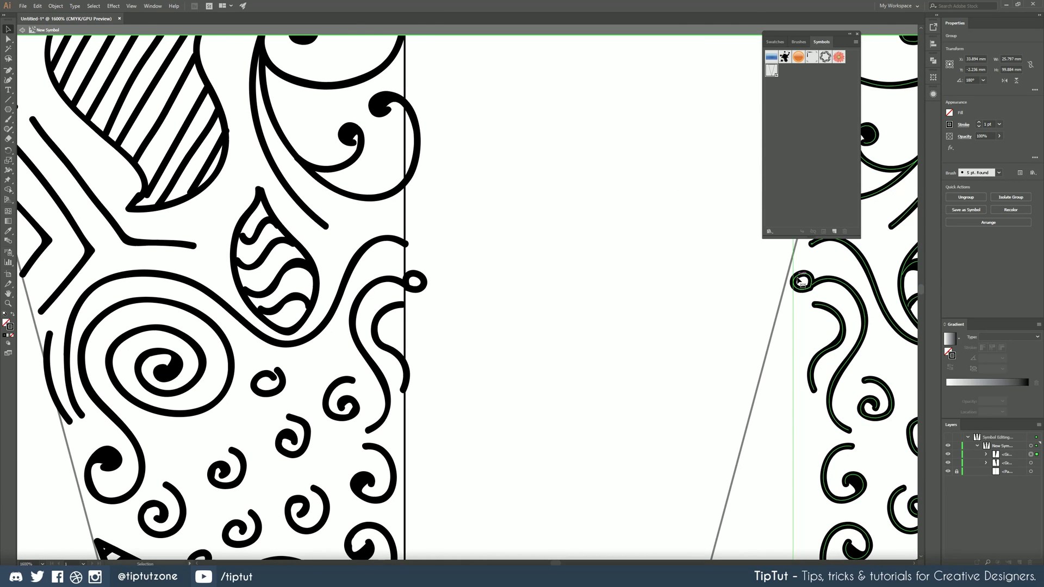
drag(796, 285, 388, 294)
drag(192, 411, 230, 329)
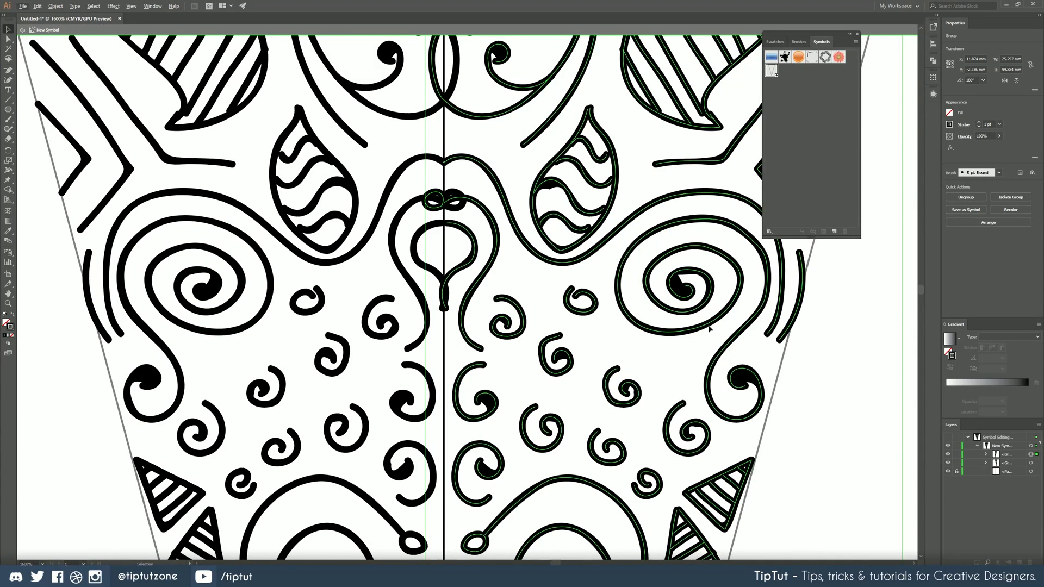
scroll(574, 243, up, 8)
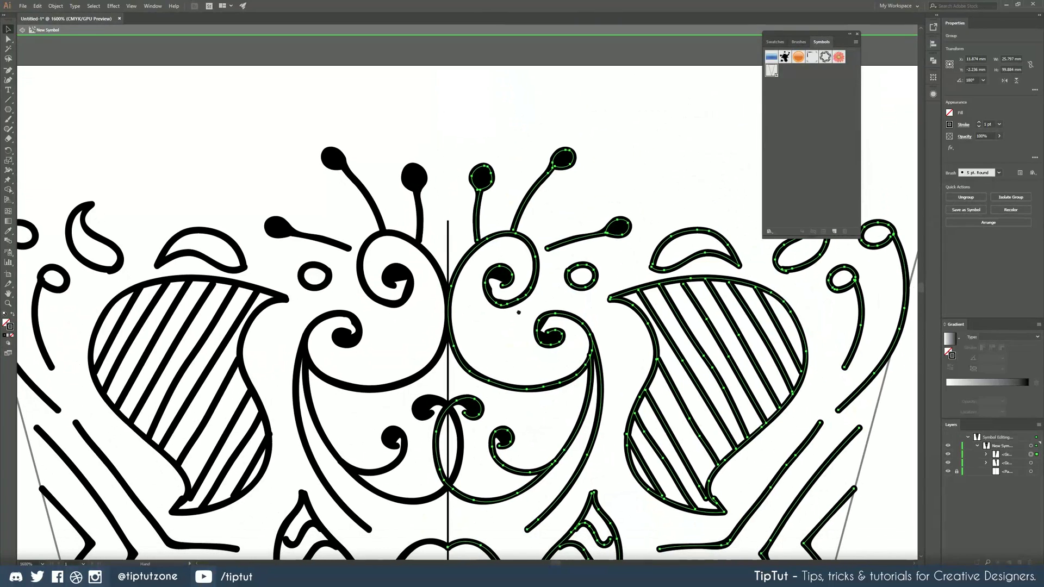
scroll(511, 313, down, 6)
Deselect the mirrored half, hide the bottom-layer centre guide line, and exit symbol editing.
drag(511, 313, 484, 216)
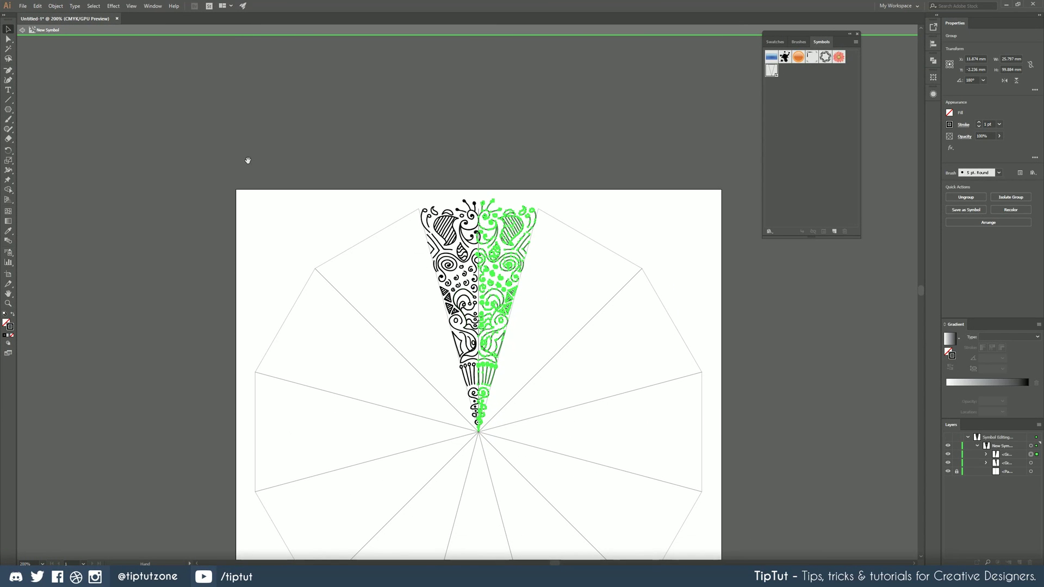
click(357, 163)
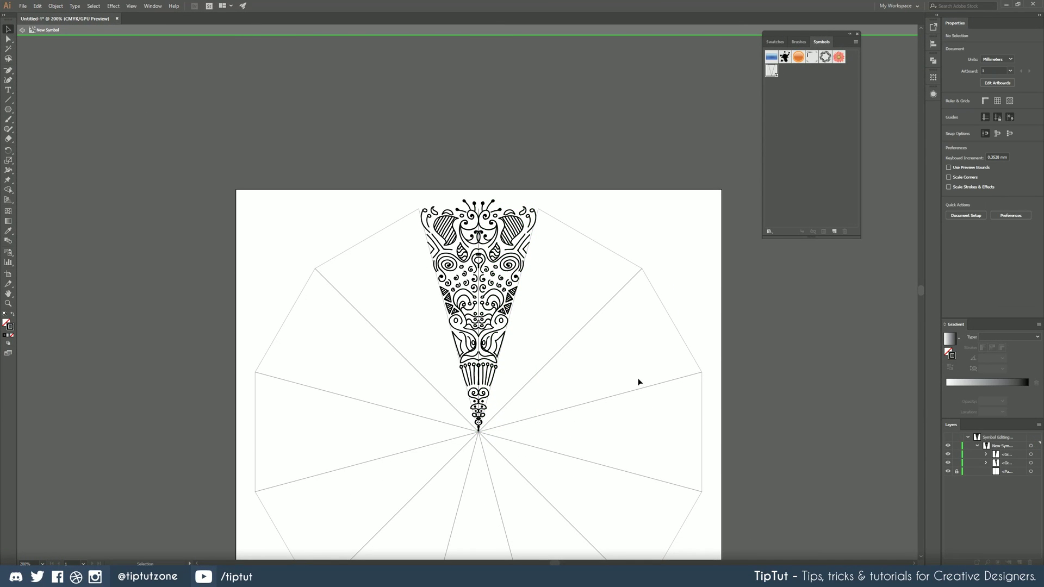
click(947, 471)
drag(389, 377, 385, 258)
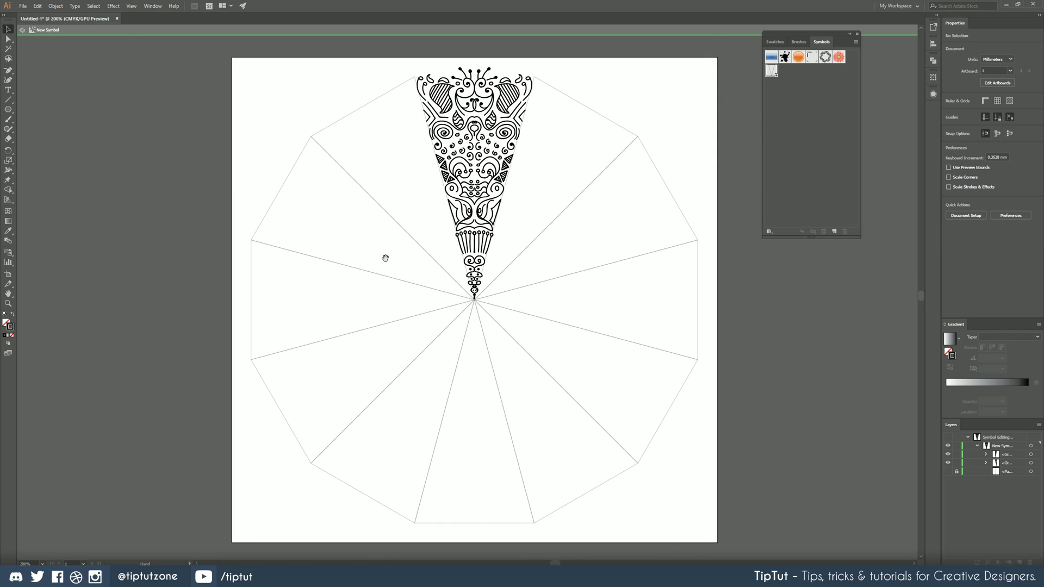
double_click(278, 136)
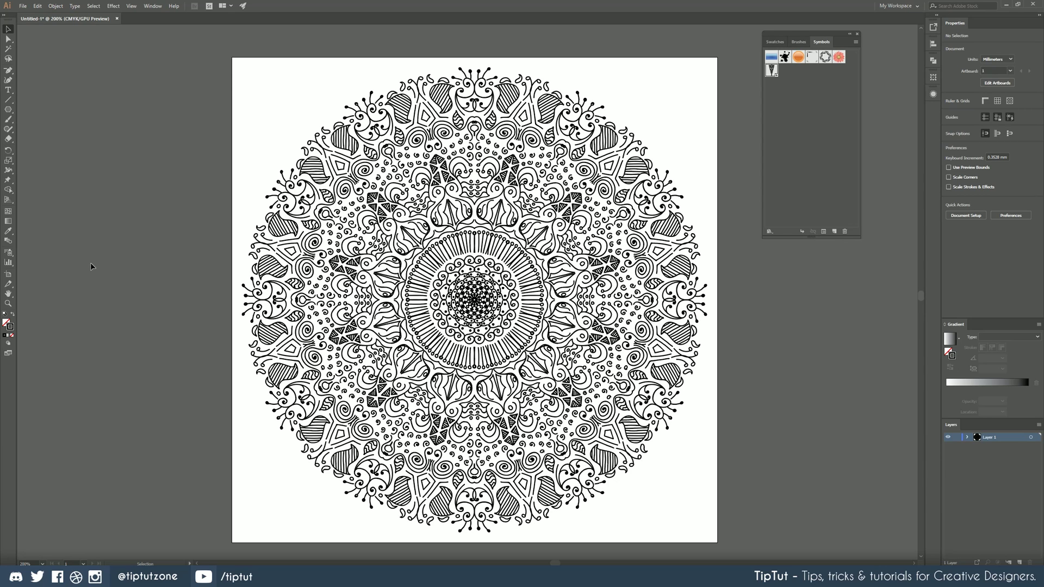
Pan to centre the finished twelve-wedge mandala on screen.
drag(120, 355, 127, 342)
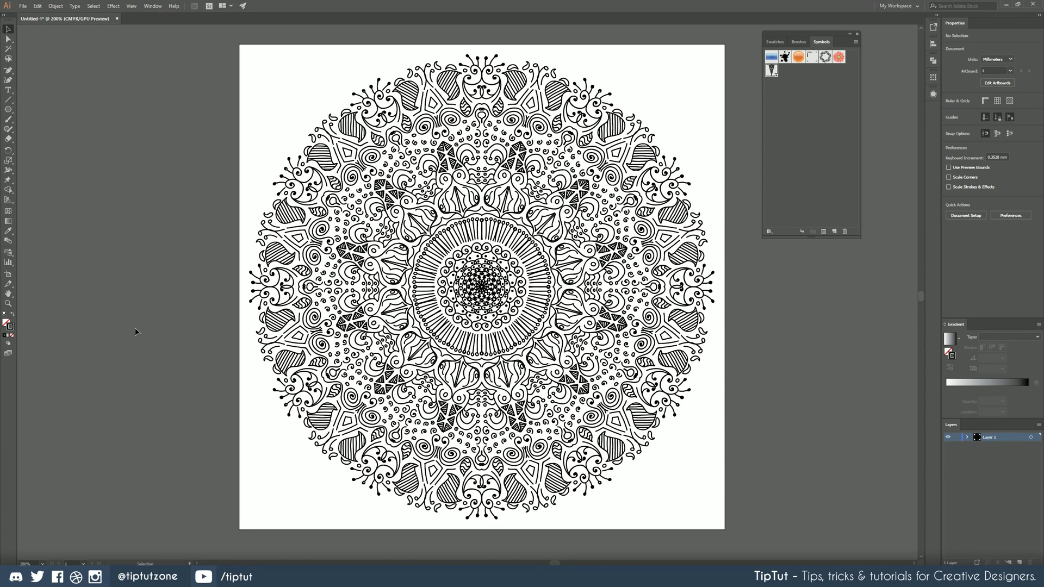